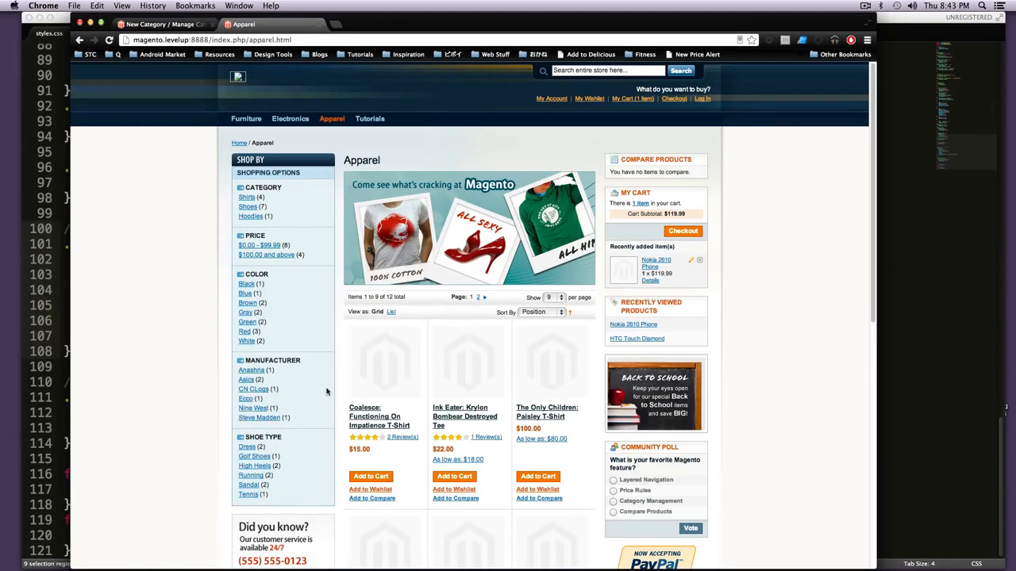
Step: Open the Coalesce: Functioning On Impatience T-Shirt in the storefront and look through its shirt size choices
{"action": "left_click", "coordinate": [395, 375]}
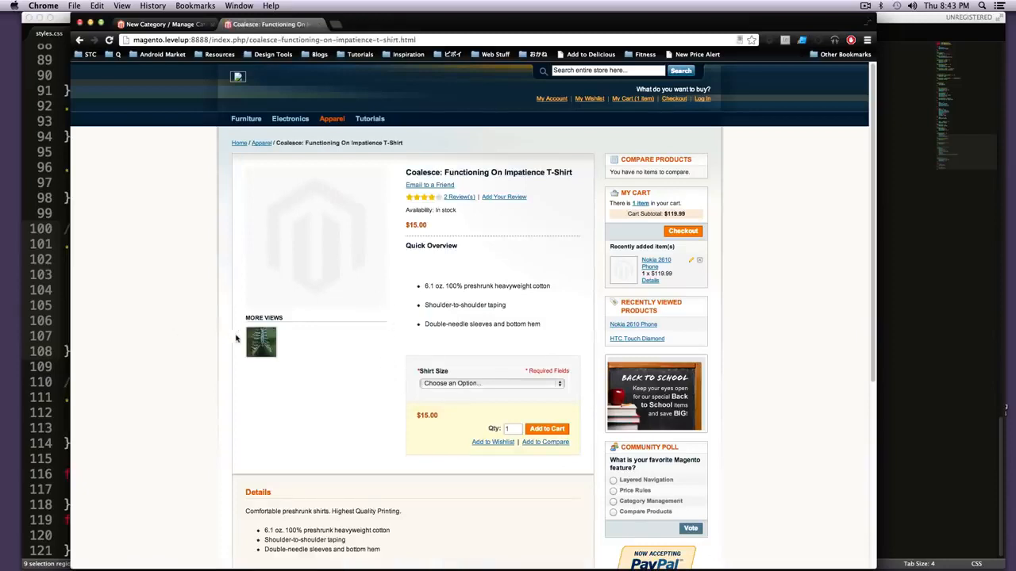
{"action": "left_click", "coordinate": [506, 383]}
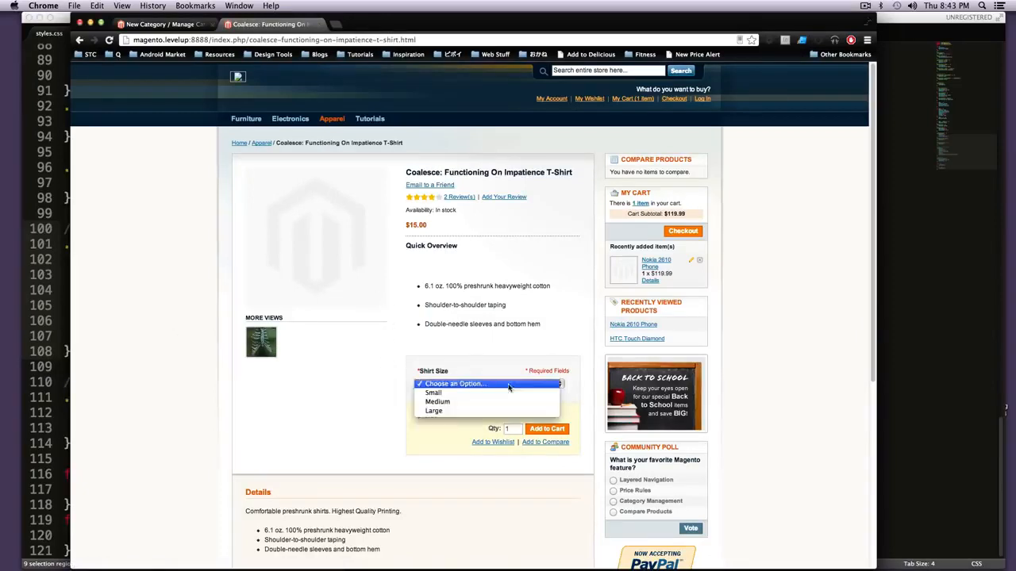
{"action": "left_click", "coordinate": [576, 332]}
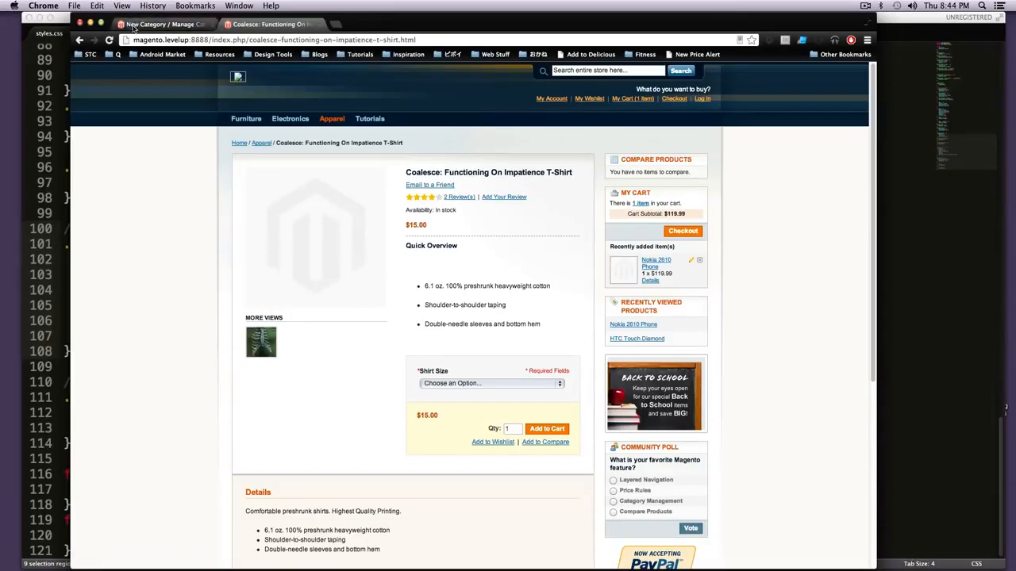
Step: Switch to the Magento admin and open the product management list
{"action": "left_click", "coordinate": [194, 24]}
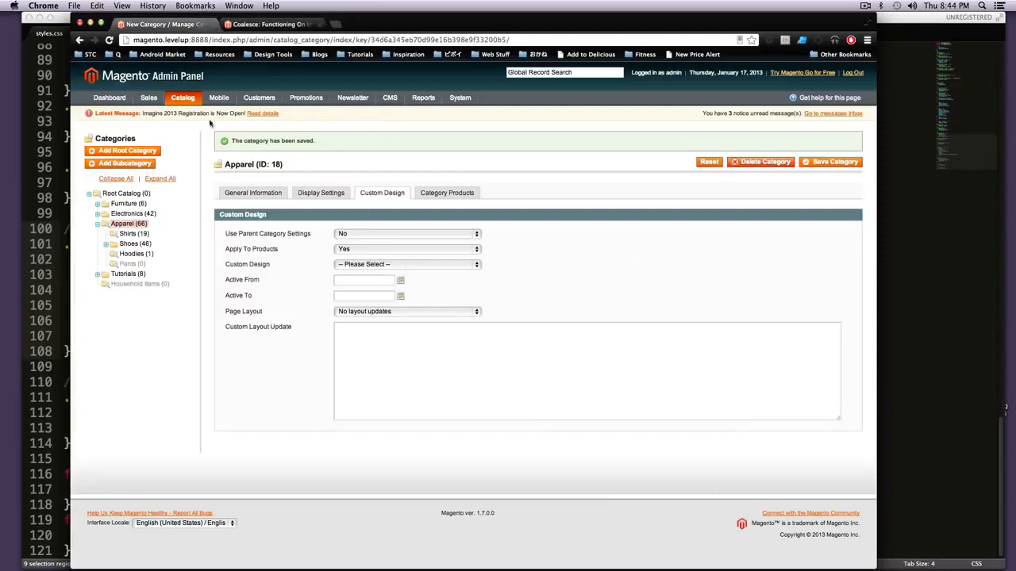
{"action": "mouse_move", "coordinate": [156, 101]}
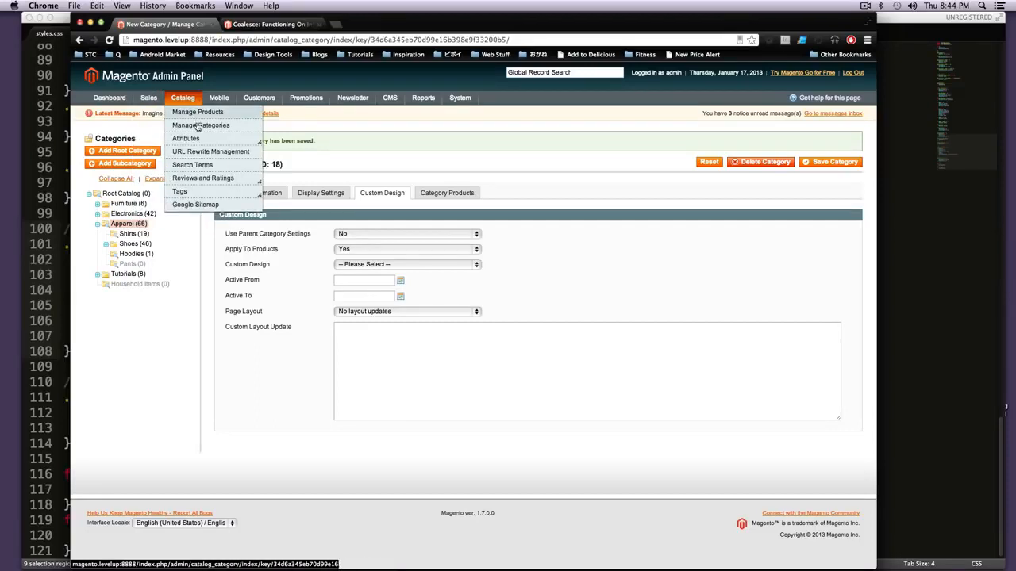
{"action": "left_click", "coordinate": [199, 113]}
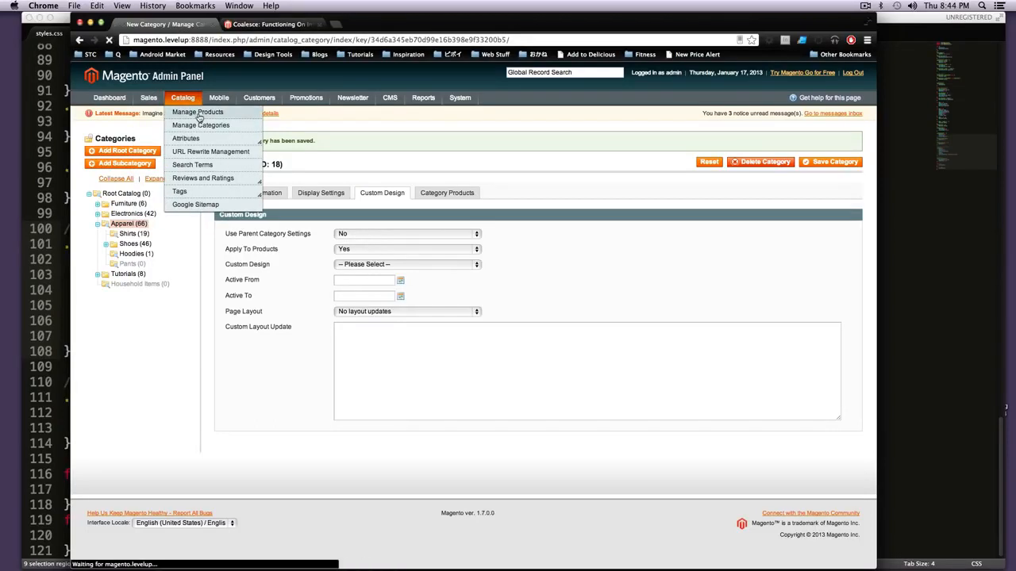
Step: Copy the shirt's name from its storefront page and filter the admin product list by "Coalesce: Functioning On Impatience T-Shirt"
{"action": "key", "text": "ctrl+Tab"}
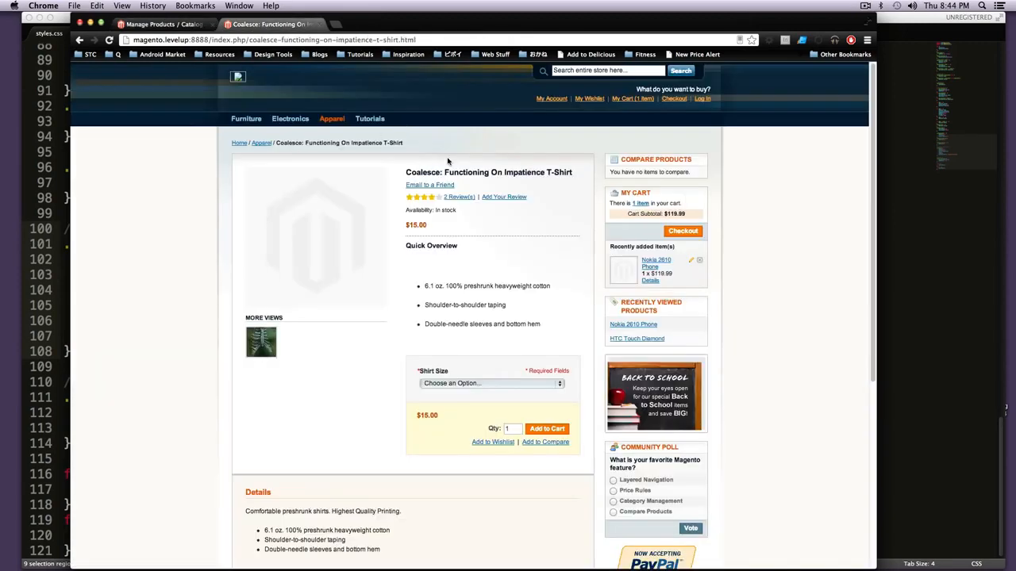
{"action": "left_click_drag", "start_coordinate": [578, 172], "coordinate": [403, 169]}
{"action": "key", "text": "super+c"}
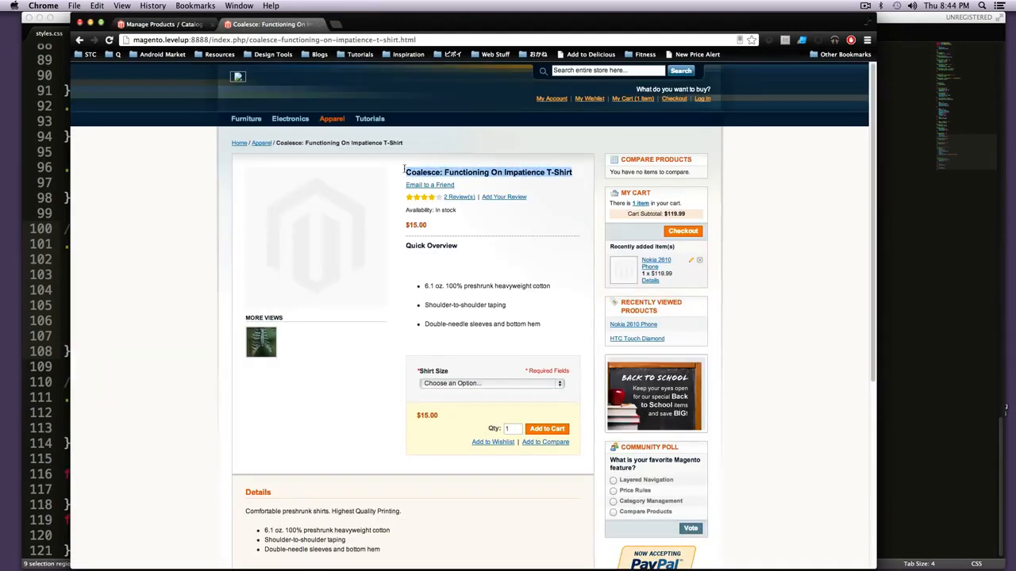
{"action": "left_click", "coordinate": [203, 24]}
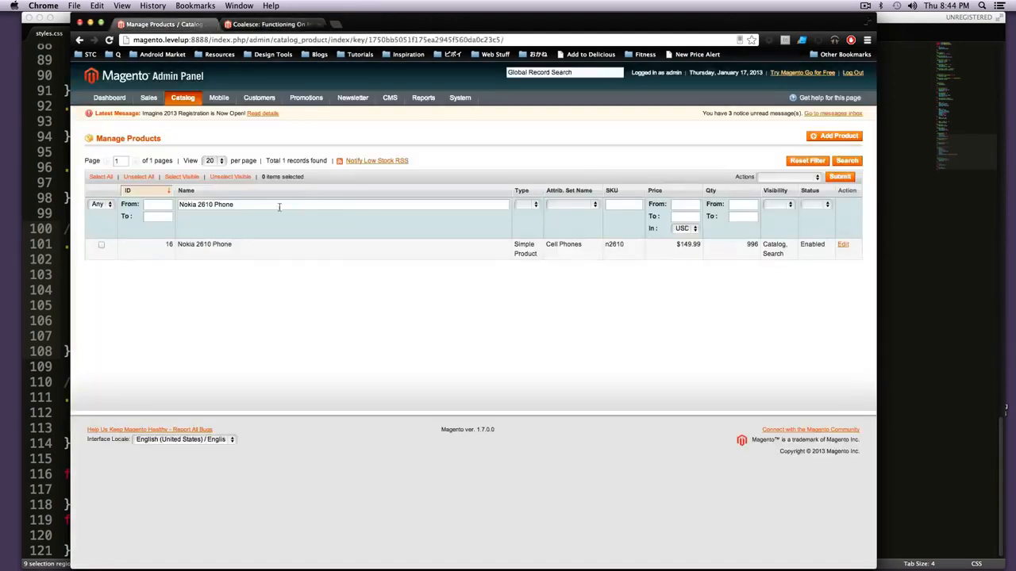
{"action": "triple_click", "coordinate": [193, 204]}
{"action": "key", "text": "super+v"}
{"action": "key", "text": "Return"}
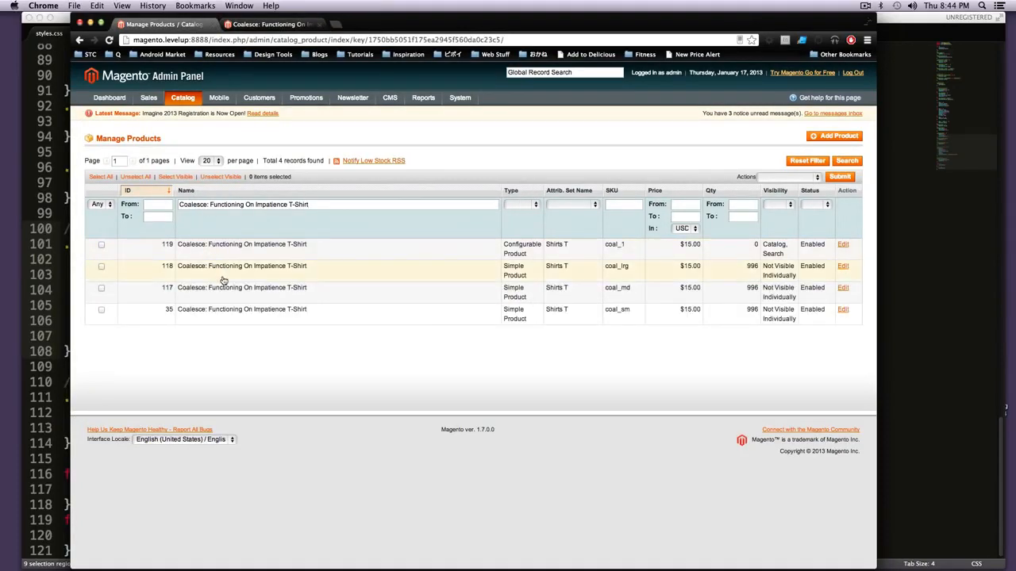
Step: Open the configurable product coal_1 for editing and add two blank custom options to it
{"action": "left_click", "coordinate": [380, 258]}
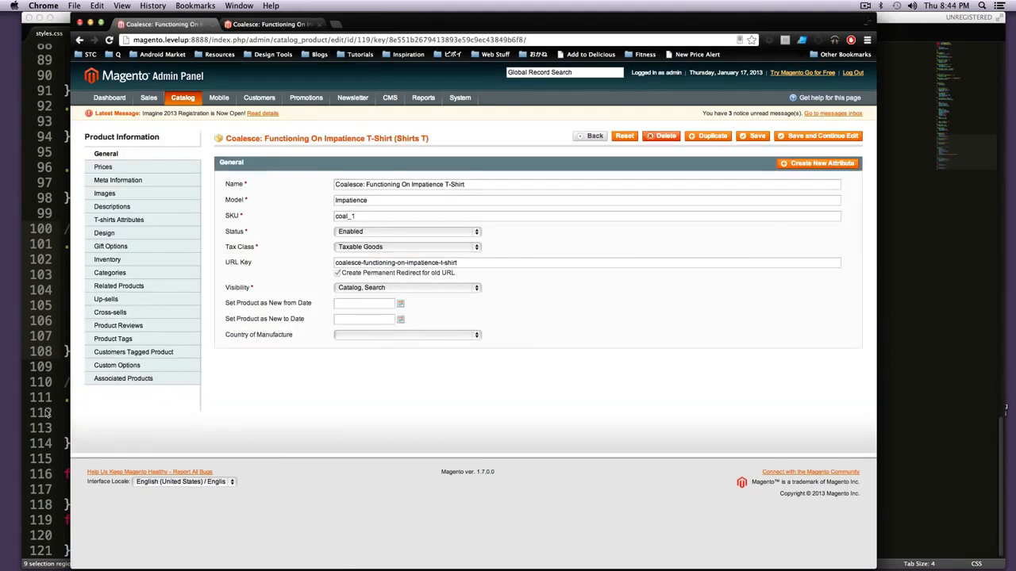
{"action": "left_click", "coordinate": [135, 367]}
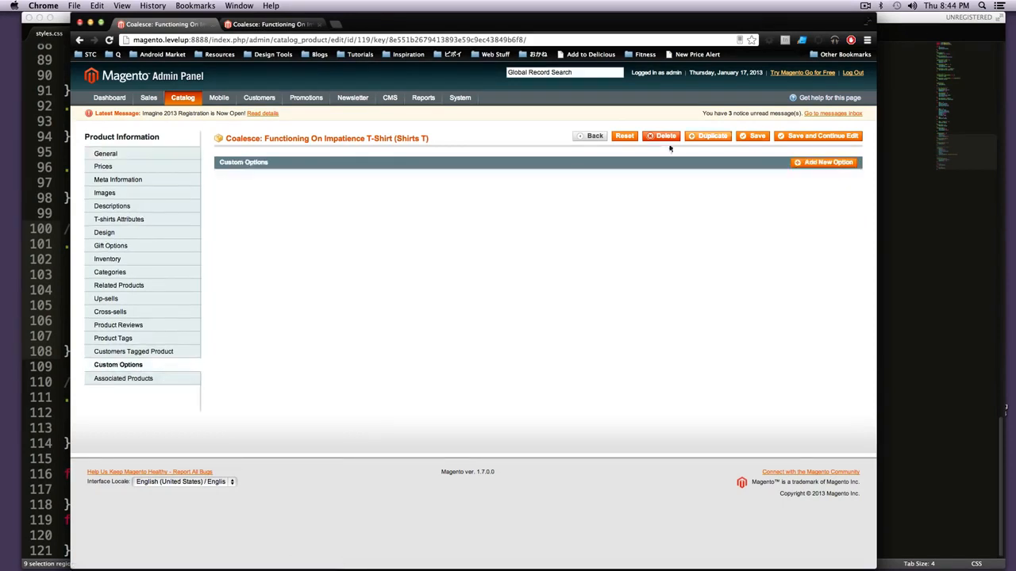
{"action": "left_click", "coordinate": [841, 166]}
{"action": "left_click", "coordinate": [841, 165]}
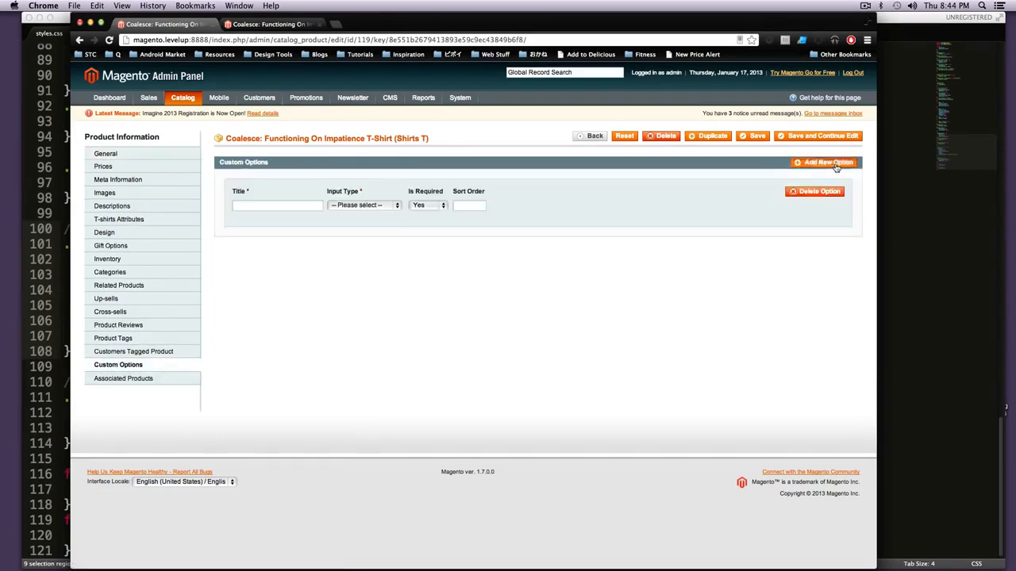
Step: Set the first custom option's input type to Field and title it "Front Text"
{"action": "left_click", "coordinate": [389, 206]}
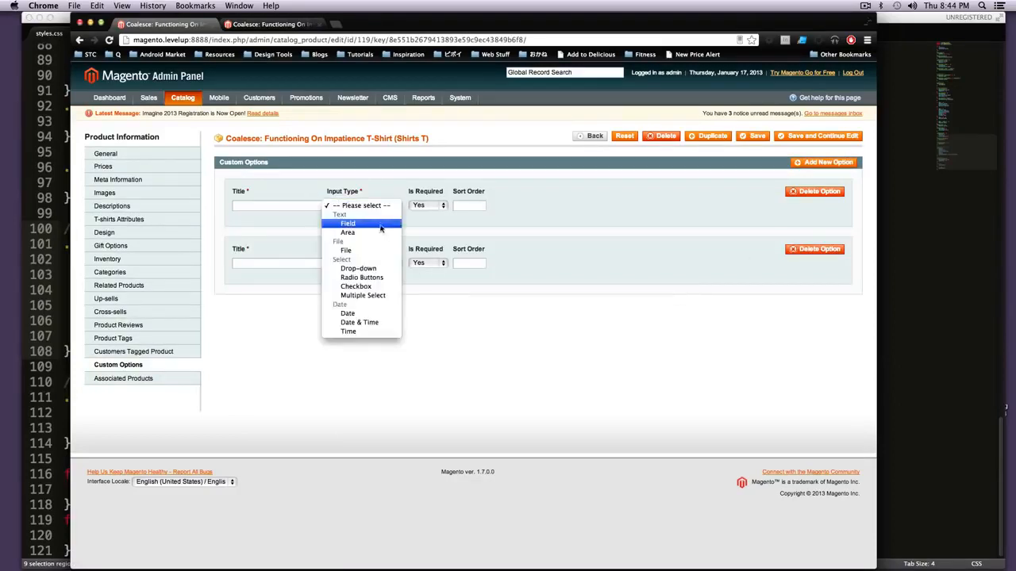
{"action": "left_click", "coordinate": [380, 228]}
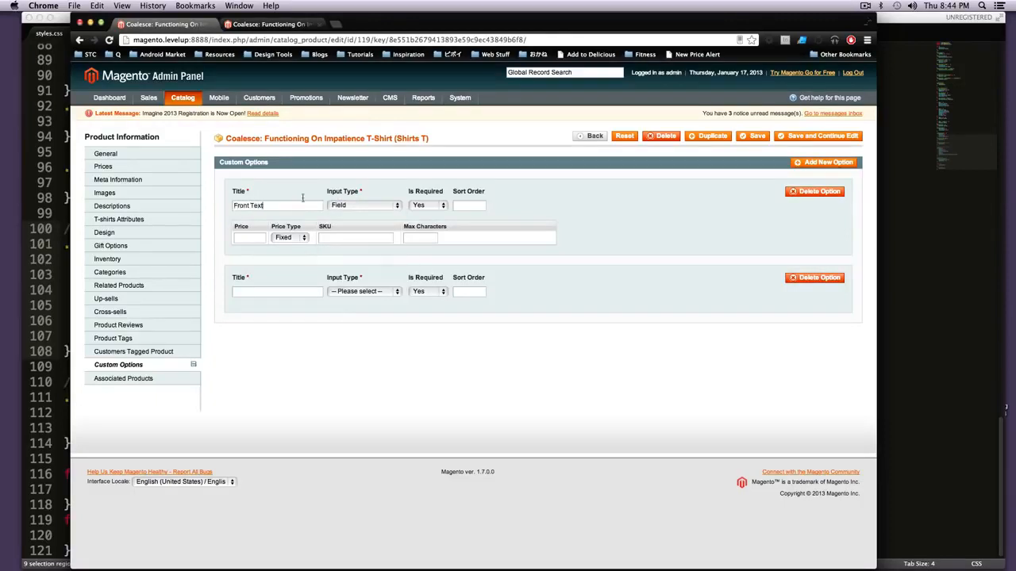
{"action": "double_click", "coordinate": [255, 206]}
Step: Title the second custom option "Back Text" and set its input type to Area
{"action": "left_click", "coordinate": [274, 291]}
{"action": "left_click", "coordinate": [340, 292]}
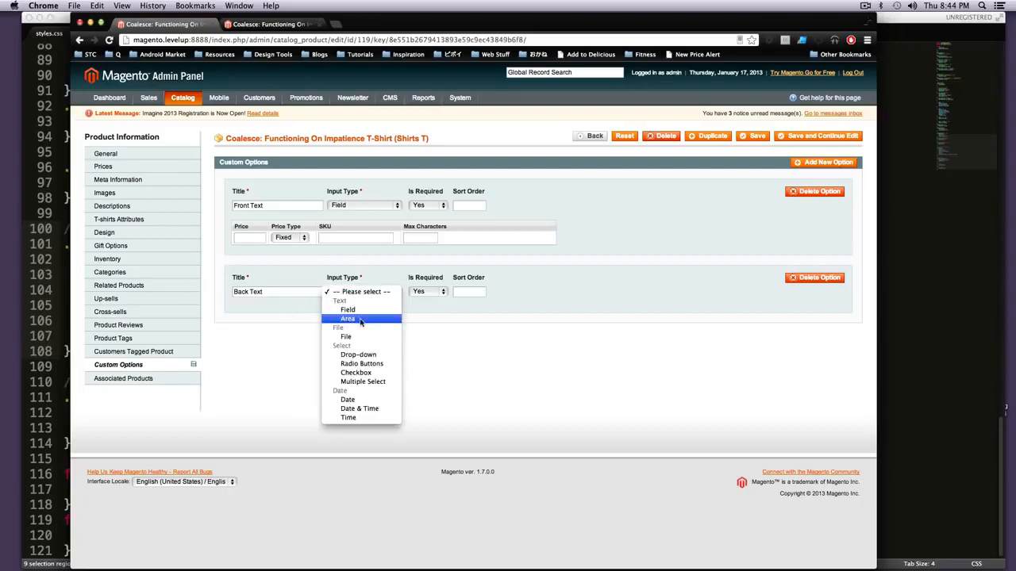
{"action": "left_click", "coordinate": [360, 320]}
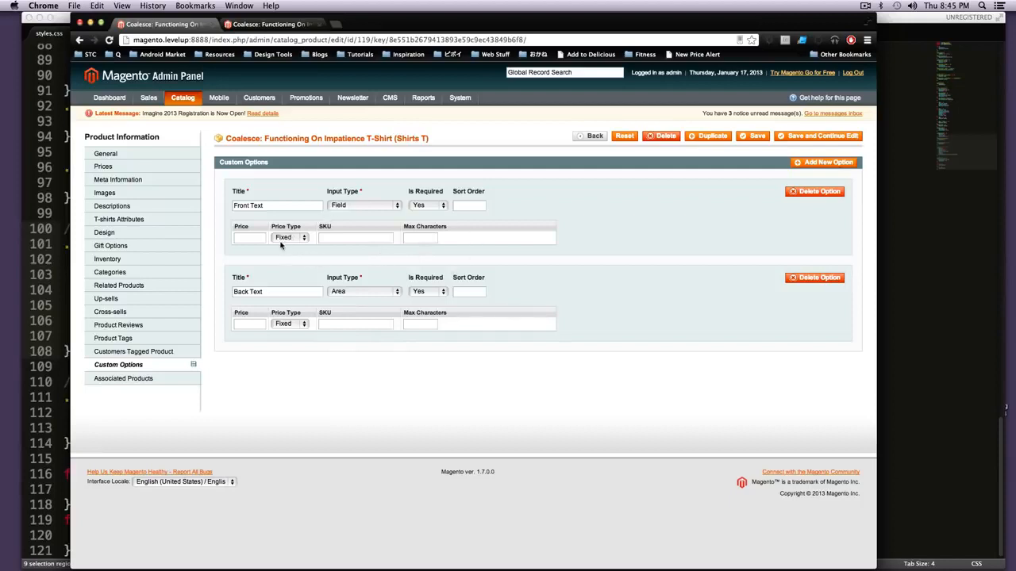
Step: Give Back Text a fixed price of 10 and Front Text a fixed price of 5
{"action": "left_click", "coordinate": [304, 323]}
{"action": "left_click", "coordinate": [285, 322]}
{"action": "left_click", "coordinate": [253, 323]}
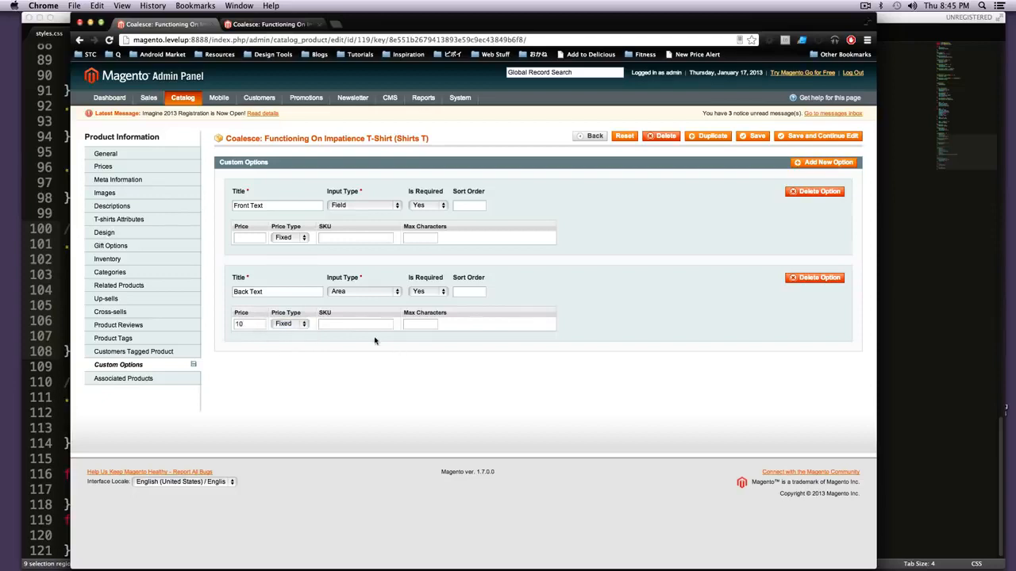
{"action": "left_click", "coordinate": [296, 238]}
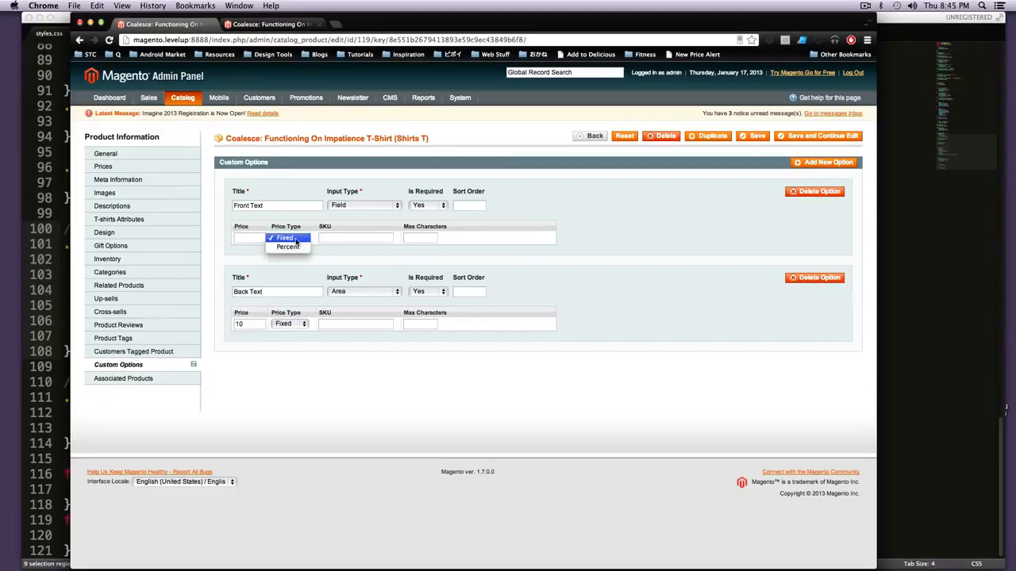
{"action": "left_click", "coordinate": [246, 241]}
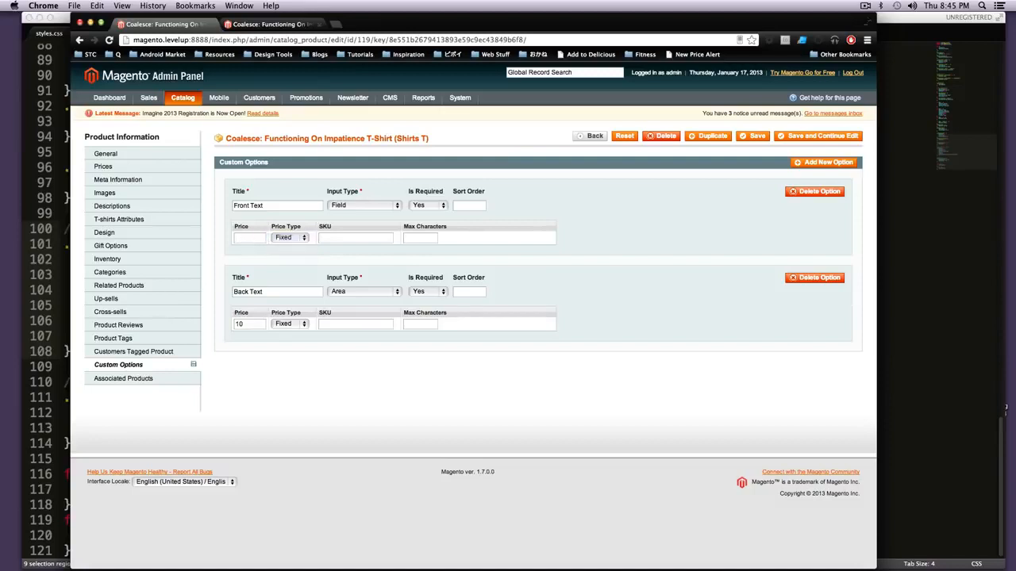
Step: Make both the Front Text and Back Text options not required
{"action": "left_click", "coordinate": [433, 208]}
{"action": "left_click", "coordinate": [434, 215]}
{"action": "left_click", "coordinate": [425, 292]}
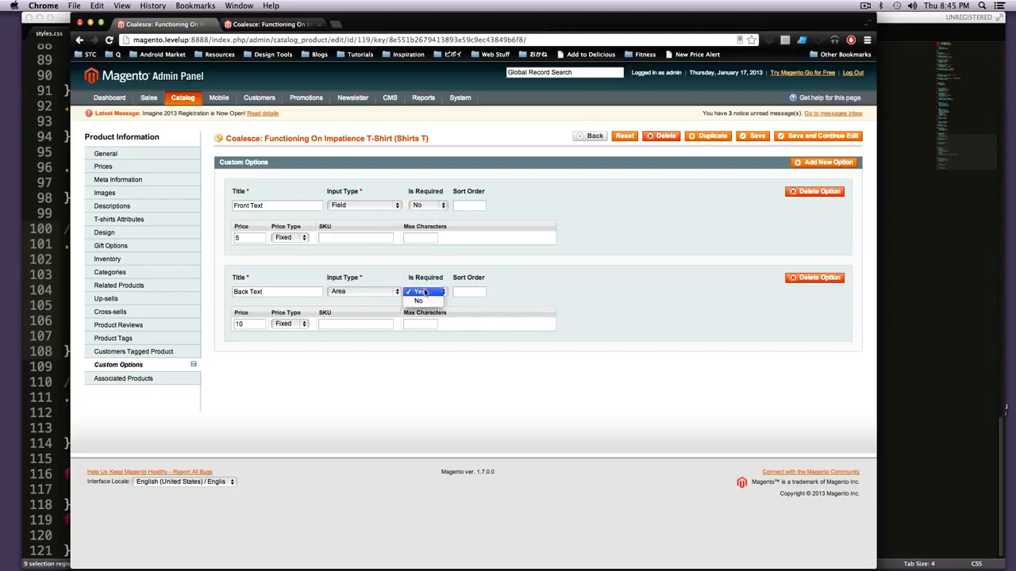
{"action": "left_click", "coordinate": [424, 301]}
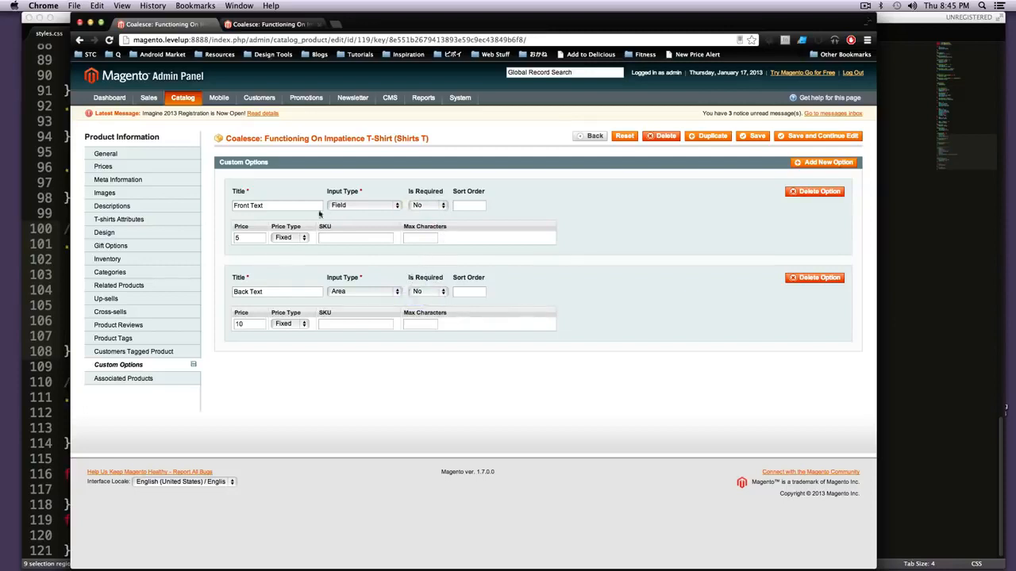
Step: Set the sort order to 0 for Front Text and 1 for Back Text, and save the product
{"action": "left_click_drag", "start_coordinate": [281, 208], "coordinate": [236, 236]}
{"action": "left_click", "coordinate": [246, 236]}
{"action": "type", "text": "0"}
{"action": "type", "text": "1"}
{"action": "left_click", "coordinate": [755, 137]}
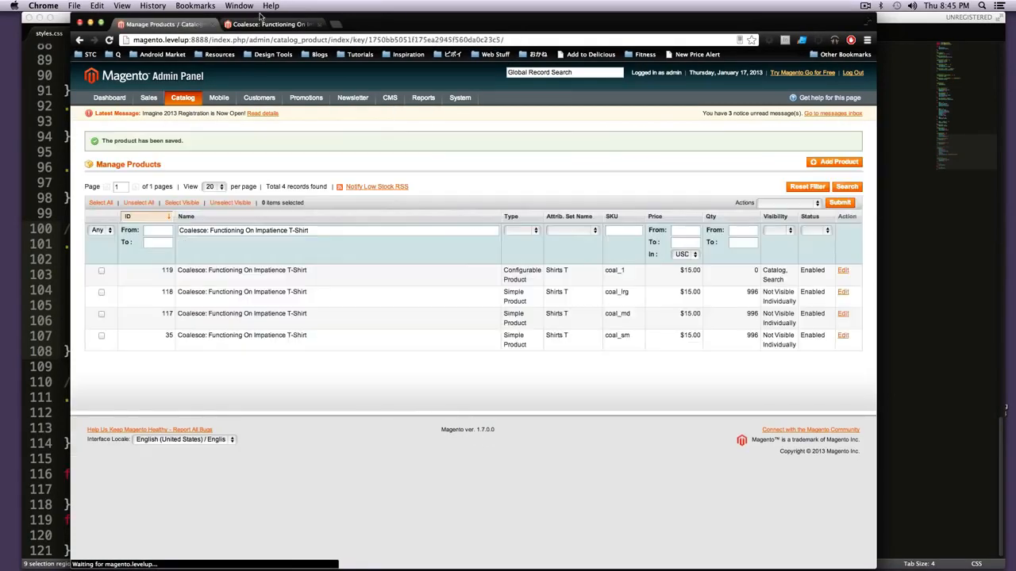
Step: Reload the shirt's storefront page and check the surcharges beside the Front Text and Back Text fields
{"action": "left_click", "coordinate": [264, 24]}
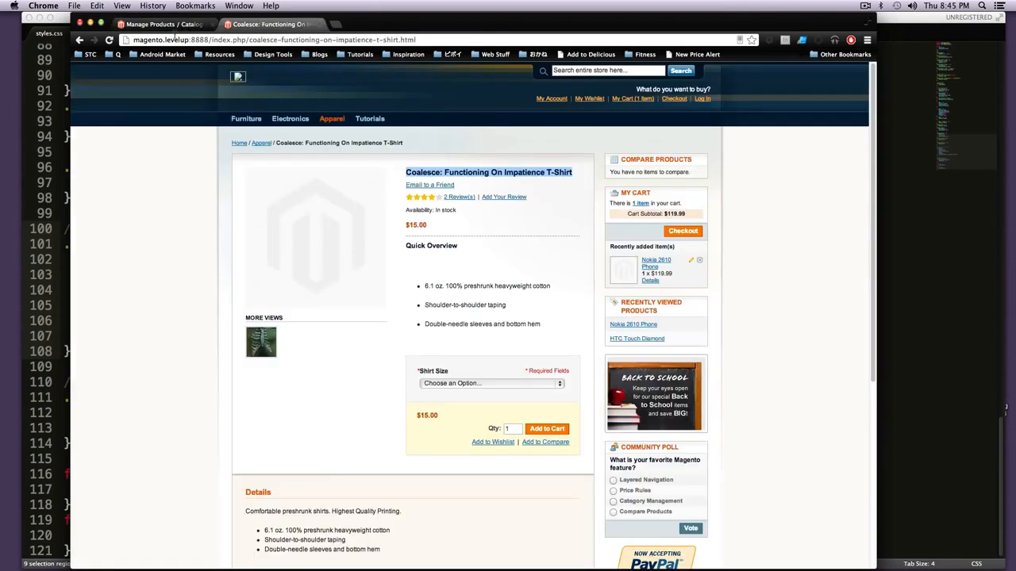
{"action": "left_click", "coordinate": [109, 38]}
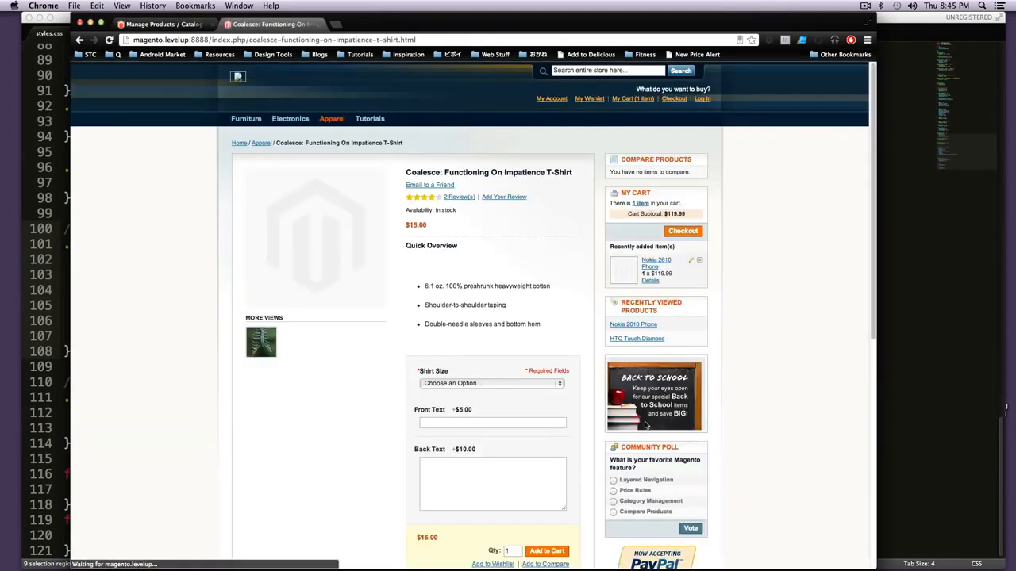
{"action": "scroll", "coordinate": [558, 408], "scroll_direction": "down", "scroll_amount": 3}
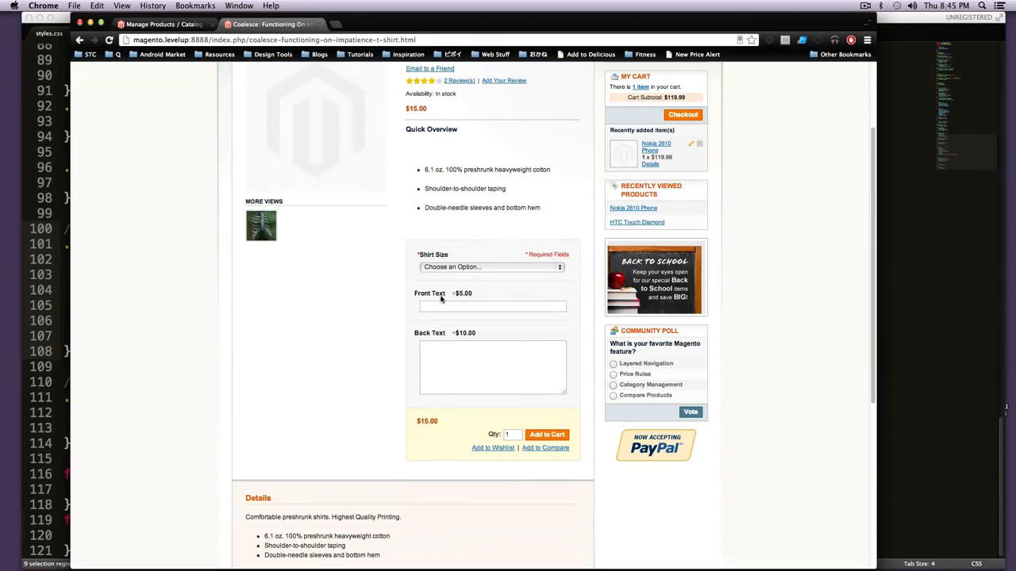
{"action": "left_click_drag", "start_coordinate": [454, 293], "coordinate": [476, 293]}
{"action": "left_click_drag", "start_coordinate": [453, 335], "coordinate": [482, 336]}
{"action": "left_click", "coordinate": [482, 334]}
Step: Choose shirt size Small and add the T-shirt to the cart with both text fields left empty
{"action": "left_click", "coordinate": [467, 268]}
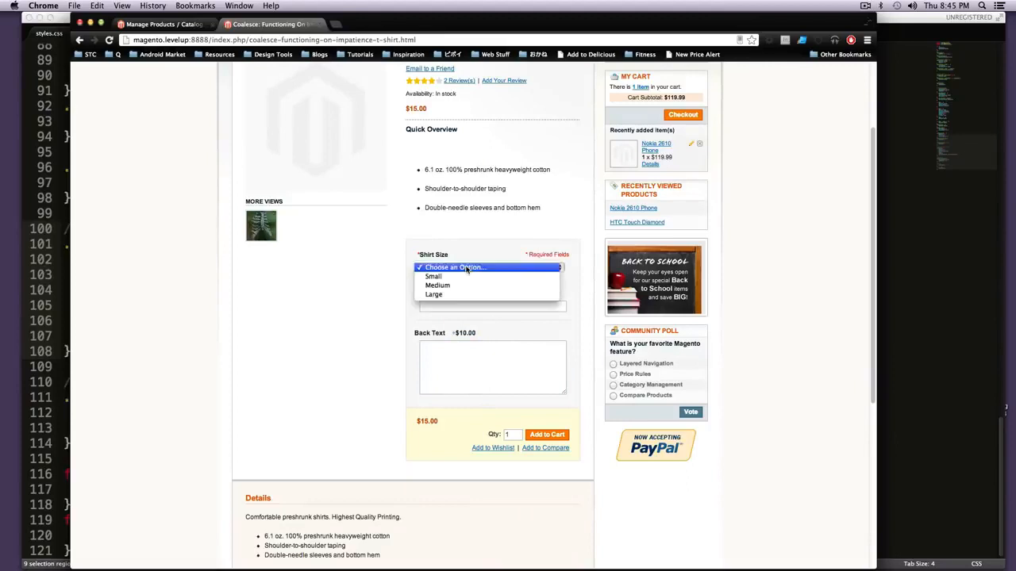
{"action": "left_click", "coordinate": [458, 281]}
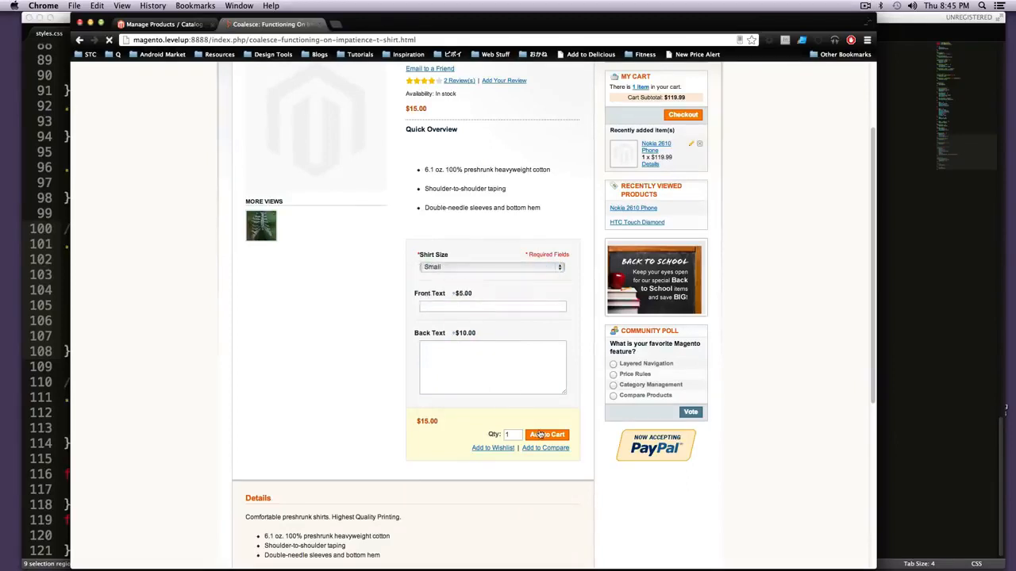
{"action": "left_click", "coordinate": [540, 435]}
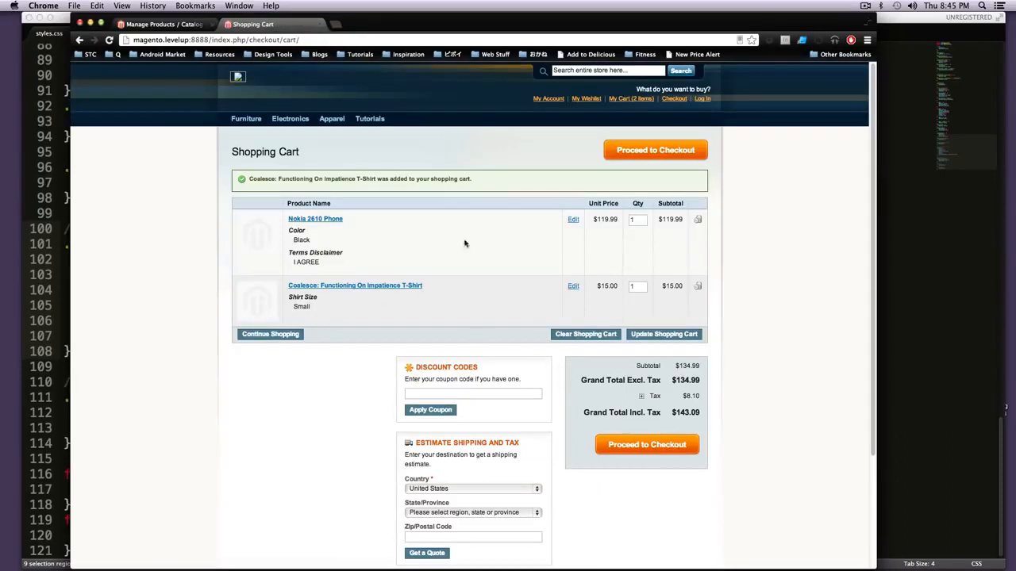
Step: Reopen the T-shirt's product page from the cart and fill Front Text with a short slogan about a person
{"action": "left_click", "coordinate": [411, 288]}
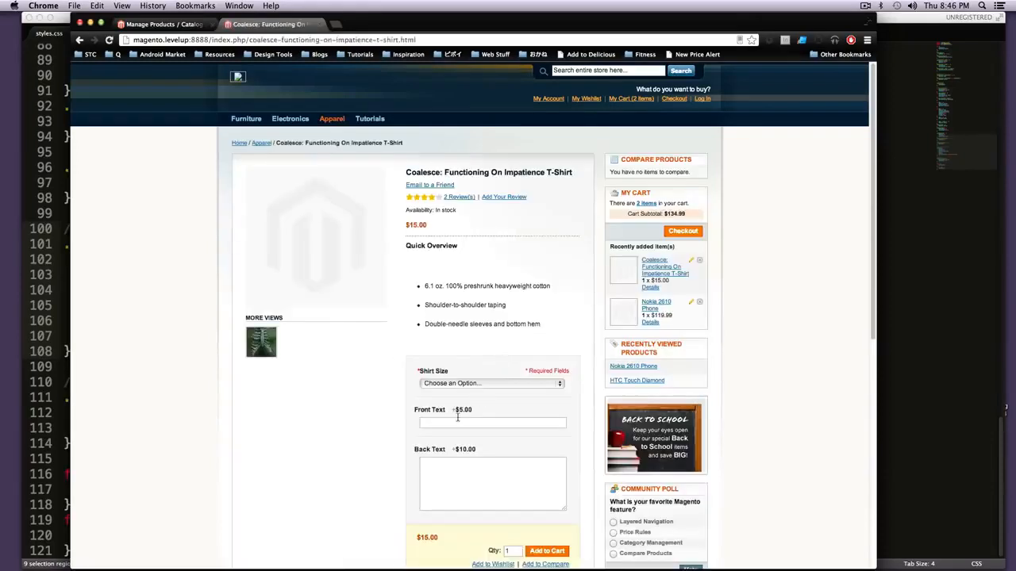
{"action": "left_click", "coordinate": [458, 420]}
{"action": "type", "text": "Sco"}
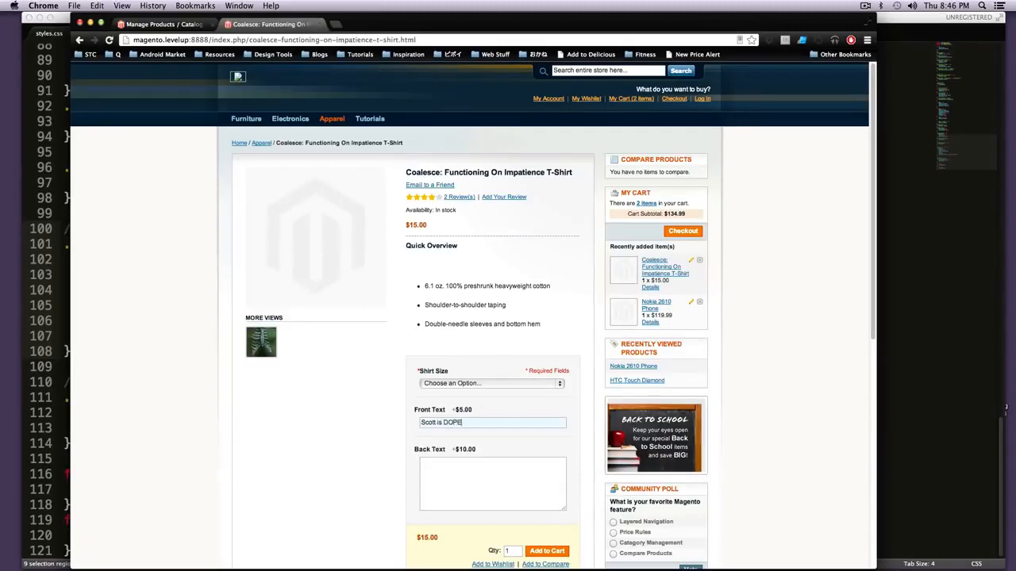
{"action": "type", "text": "tt is DOPE"}
{"action": "scroll", "coordinate": [509, 214], "scroll_direction": "down", "scroll_amount": 3}
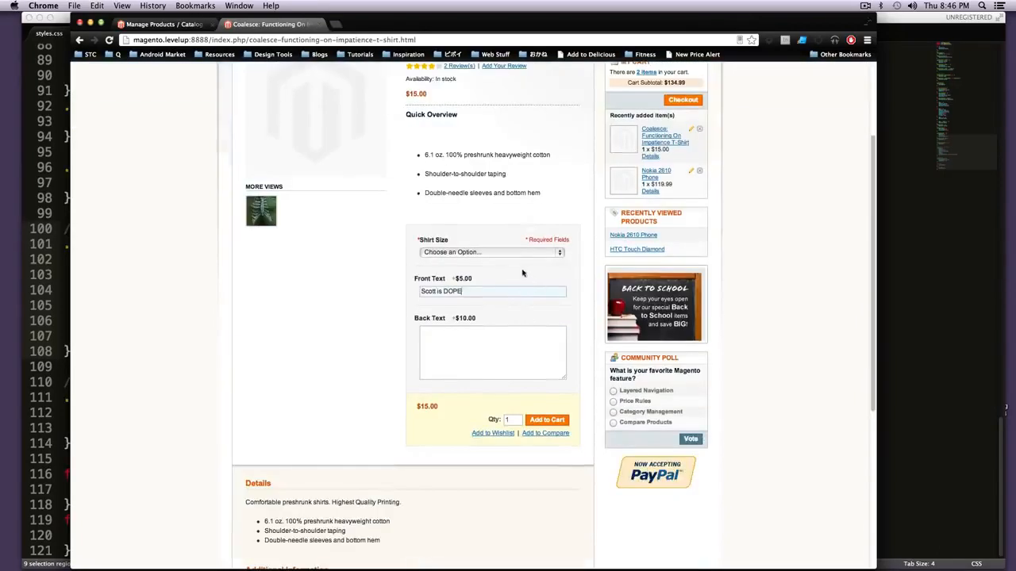
{"action": "left_click", "coordinate": [482, 223]}
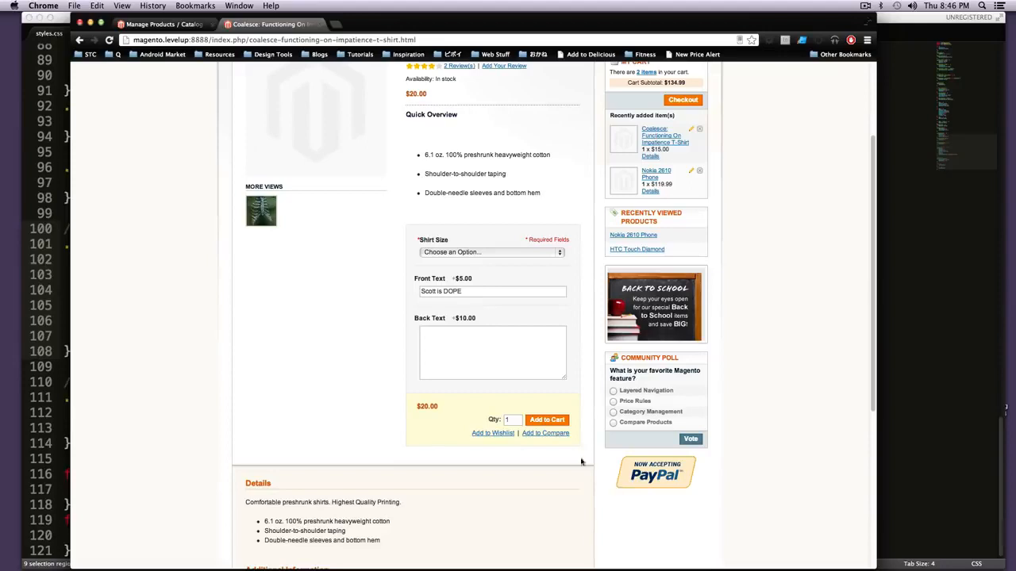
Step: Try to add the customized T-shirt to the cart, and set its shirt size to Medium
{"action": "left_click", "coordinate": [547, 420]}
{"action": "left_click", "coordinate": [466, 252]}
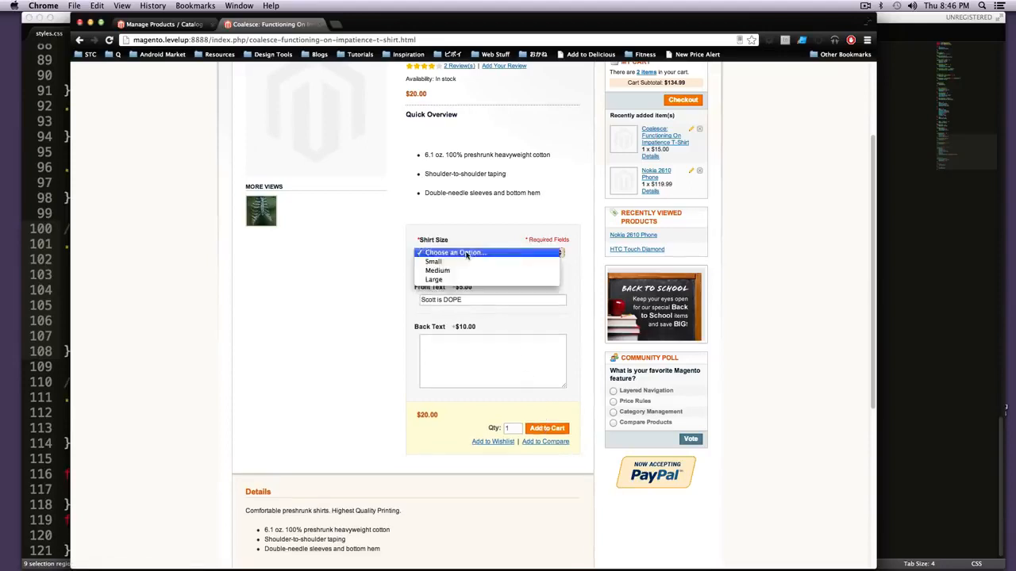
{"action": "left_click", "coordinate": [449, 271]}
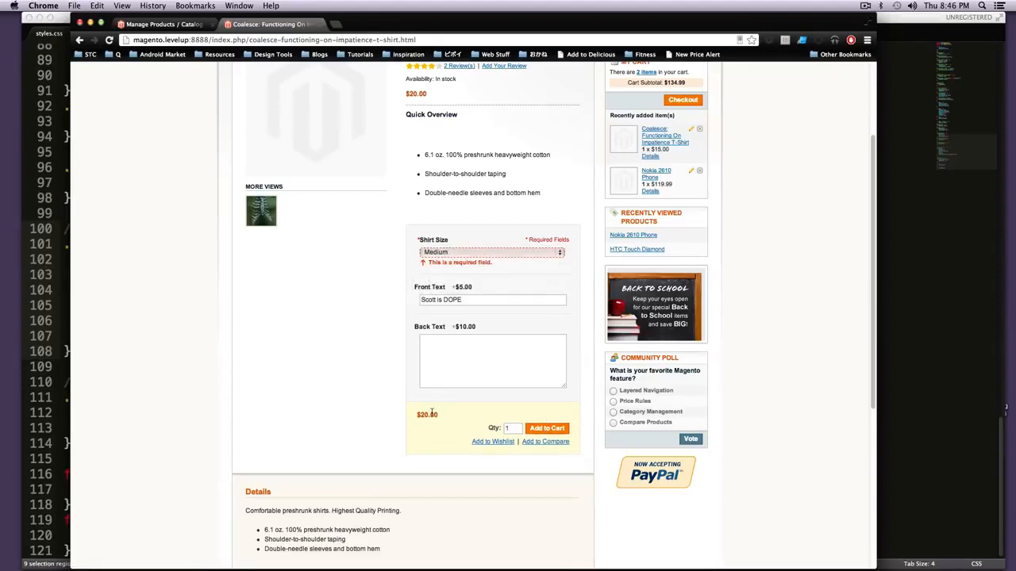
Step: Add the Medium T-shirt with its front slogan to the cart and check the Front Text shown in its cart entry
{"action": "left_click_drag", "start_coordinate": [432, 410], "coordinate": [405, 412]}
{"action": "left_click", "coordinate": [547, 429]}
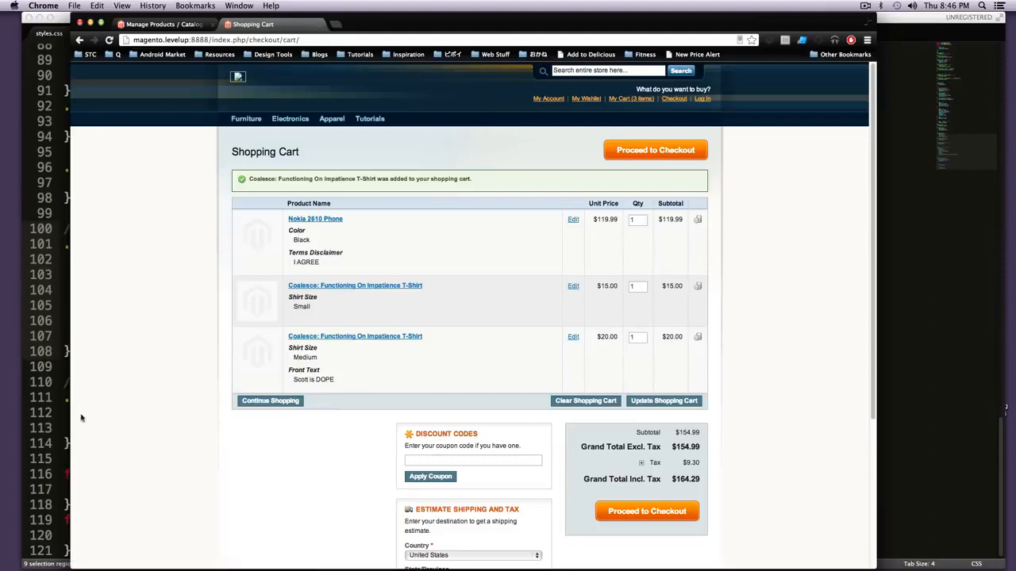
{"action": "left_click_drag", "start_coordinate": [355, 378], "coordinate": [330, 381]}
{"action": "left_click", "coordinate": [320, 380]}
{"action": "double_click", "coordinate": [329, 379]}
{"action": "left_click", "coordinate": [353, 384]}
Step: Reopen the T-shirt's product page from the cart and choose shirt size Large
{"action": "left_click", "coordinate": [353, 336]}
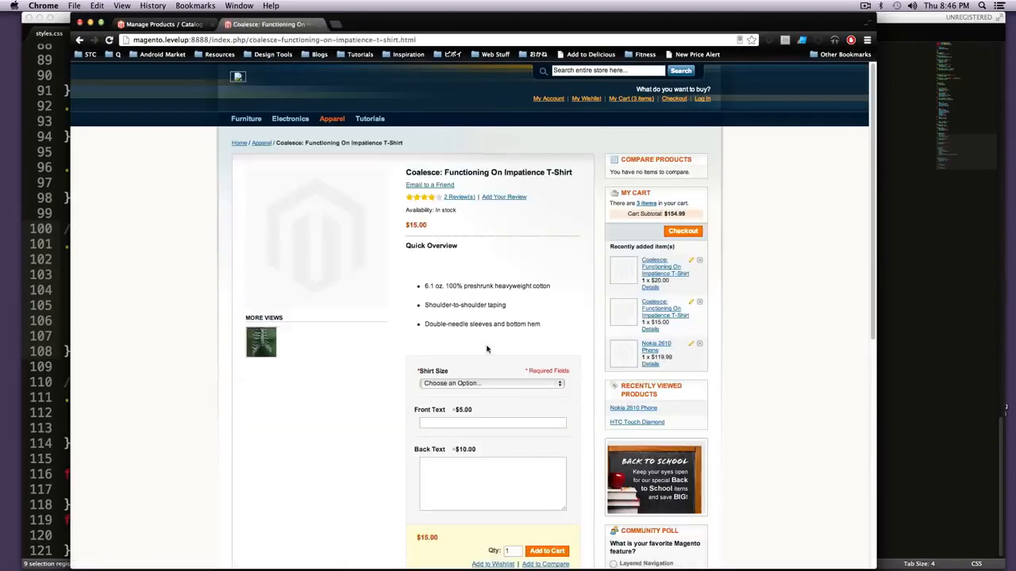
{"action": "left_click", "coordinate": [508, 385]}
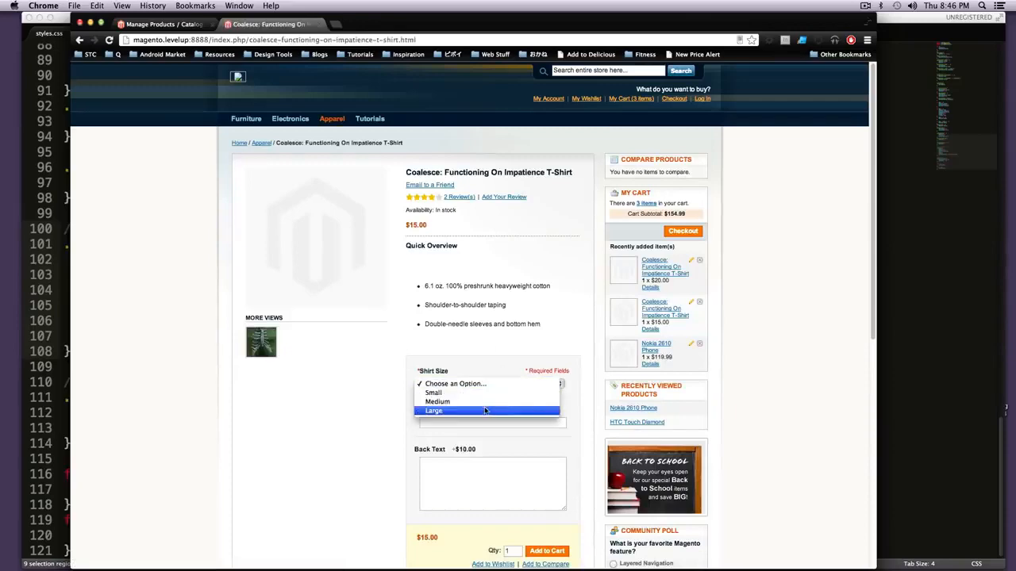
{"action": "left_click", "coordinate": [485, 410]}
Step: Fill the Large shirt's Front Text with "LEVELUPTUTS"
{"action": "scroll", "coordinate": [471, 409], "scroll_direction": "down", "scroll_amount": 5}
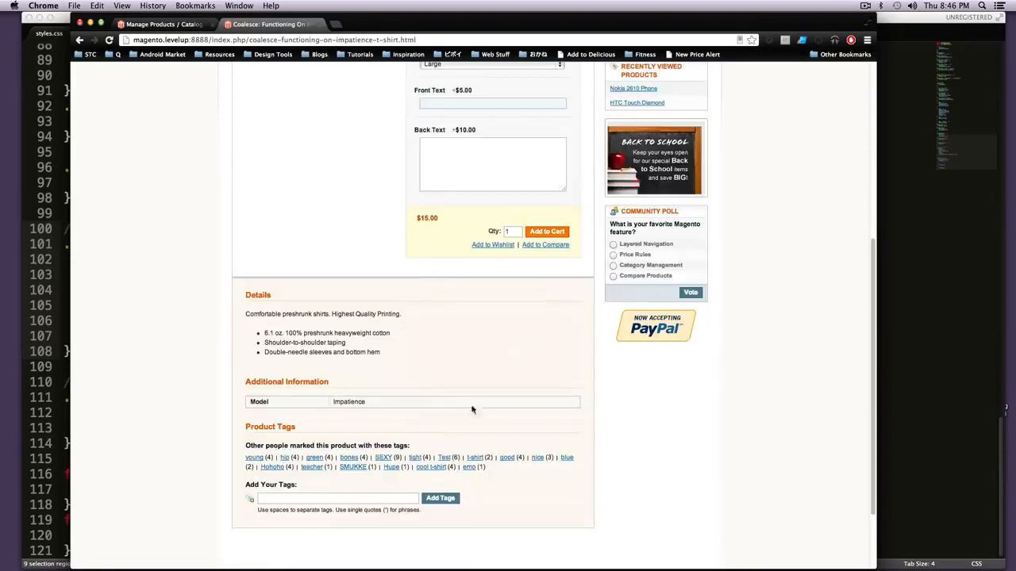
{"action": "scroll", "coordinate": [426, 359], "scroll_direction": "up", "scroll_amount": 2}
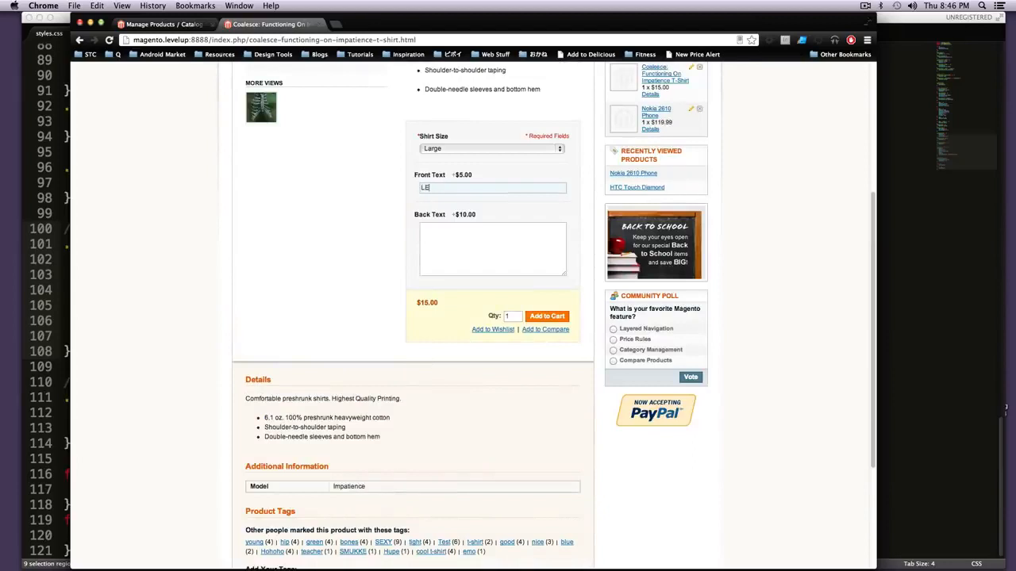
{"action": "key", "text": "Tab"}
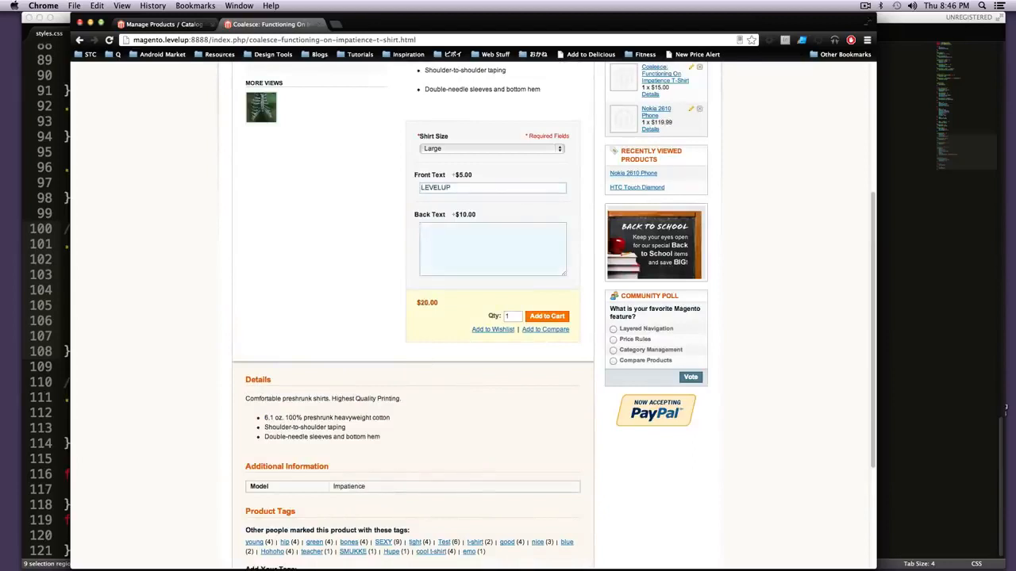
{"action": "key", "text": "shift+Tab"}
{"action": "key", "text": "Right"}
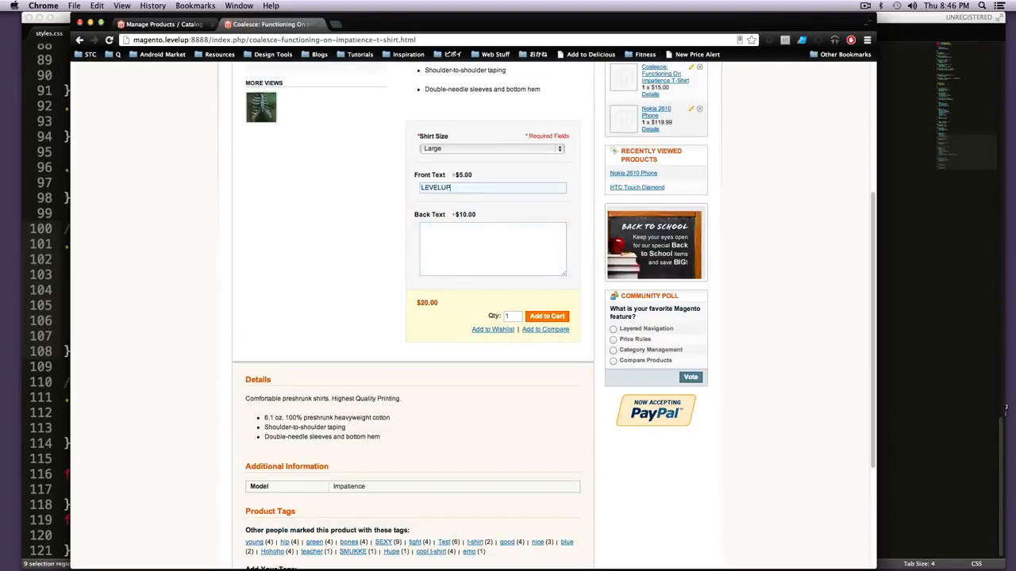
{"action": "type", "text": "TUTS"}
{"action": "key", "text": "Tab"}
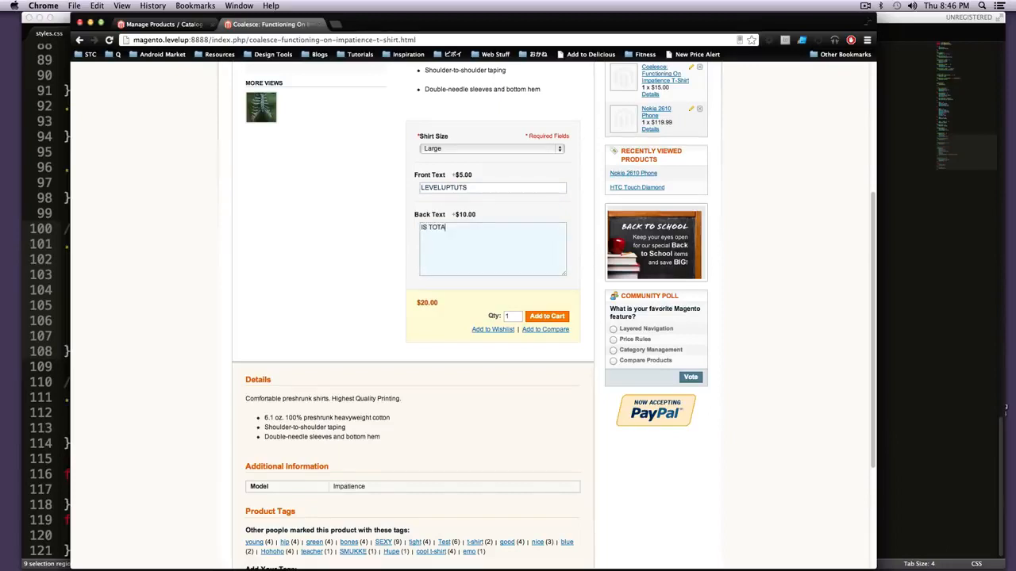
Step: Fill Back Text with "IS TOTALY AWESOME", check the updated price, and add the Large shirt to the cart
{"action": "type", "text": "IS TOTALY AWESOME"}
{"action": "left_click_drag", "start_coordinate": [489, 229], "coordinate": [431, 228]}
{"action": "triple_click", "coordinate": [485, 228]}
{"action": "left_click", "coordinate": [509, 239]}
{"action": "left_click", "coordinate": [477, 191]}
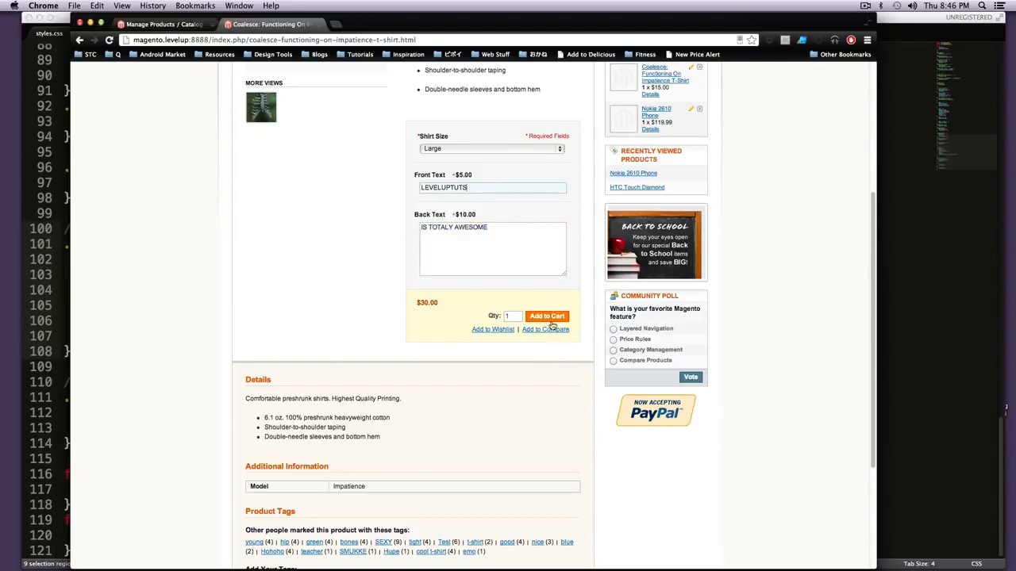
{"action": "left_click", "coordinate": [436, 303]}
{"action": "left_click", "coordinate": [550, 316]}
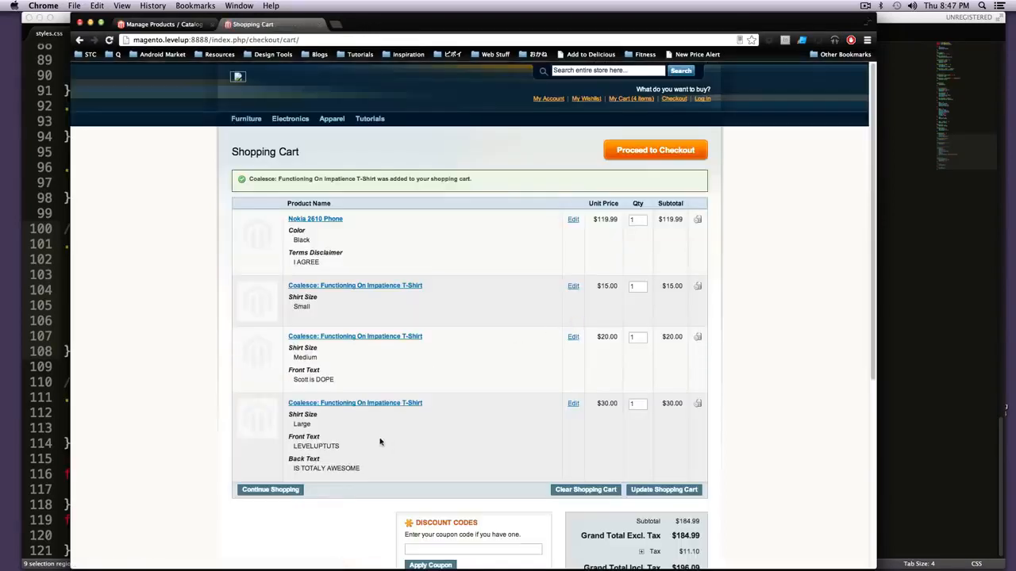
Step: Compare the prices and custom texts of the Small, Medium and Large T-shirt entries in the shopping cart
{"action": "left_click_drag", "start_coordinate": [366, 452], "coordinate": [283, 351]}
{"action": "left_click", "coordinate": [406, 416]}
{"action": "left_click_drag", "start_coordinate": [634, 284], "coordinate": [619, 283]}
{"action": "left_click", "coordinate": [497, 285]}
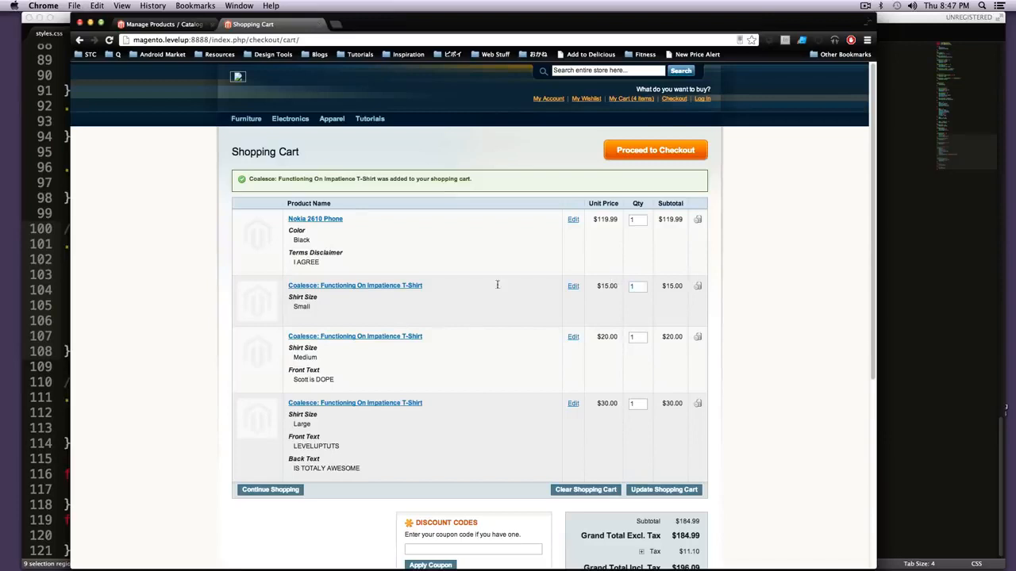
{"action": "triple_click", "coordinate": [445, 300]}
{"action": "left_click_drag", "start_coordinate": [532, 358], "coordinate": [409, 409]}
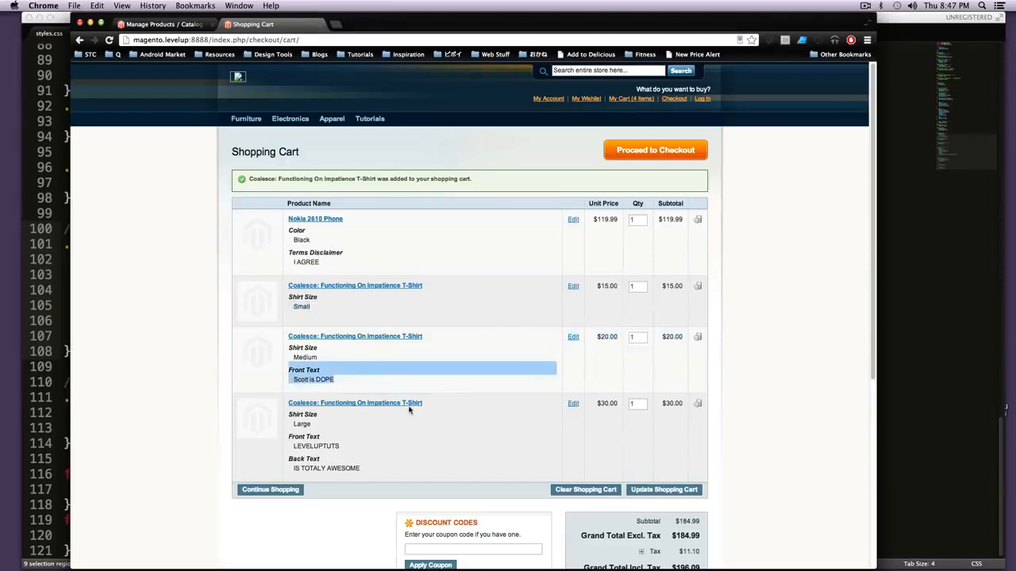
{"action": "left_click_drag", "start_coordinate": [518, 445], "coordinate": [637, 416]}
{"action": "left_click_drag", "start_coordinate": [425, 472], "coordinate": [284, 429]}
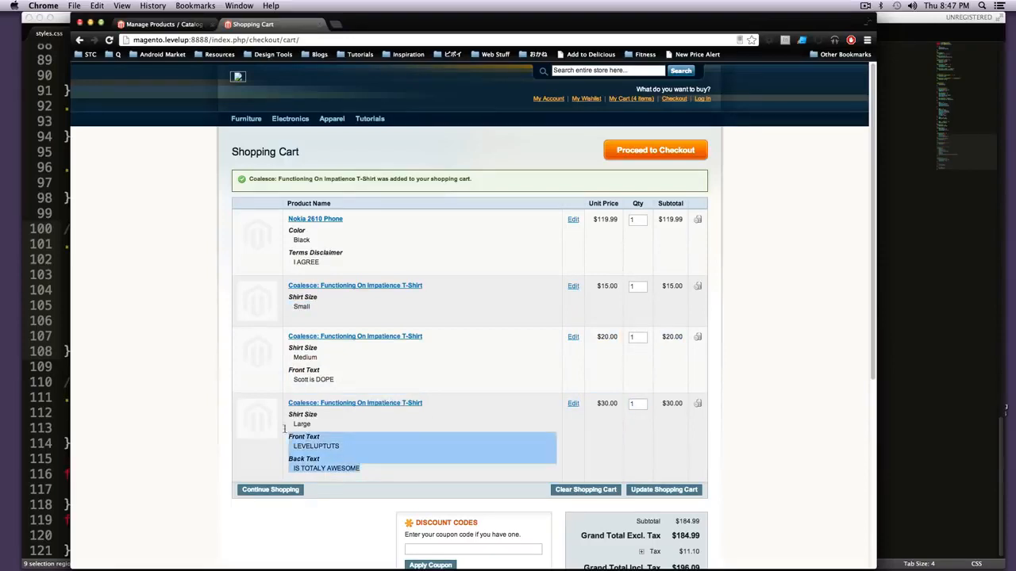
{"action": "left_click", "coordinate": [358, 440]}
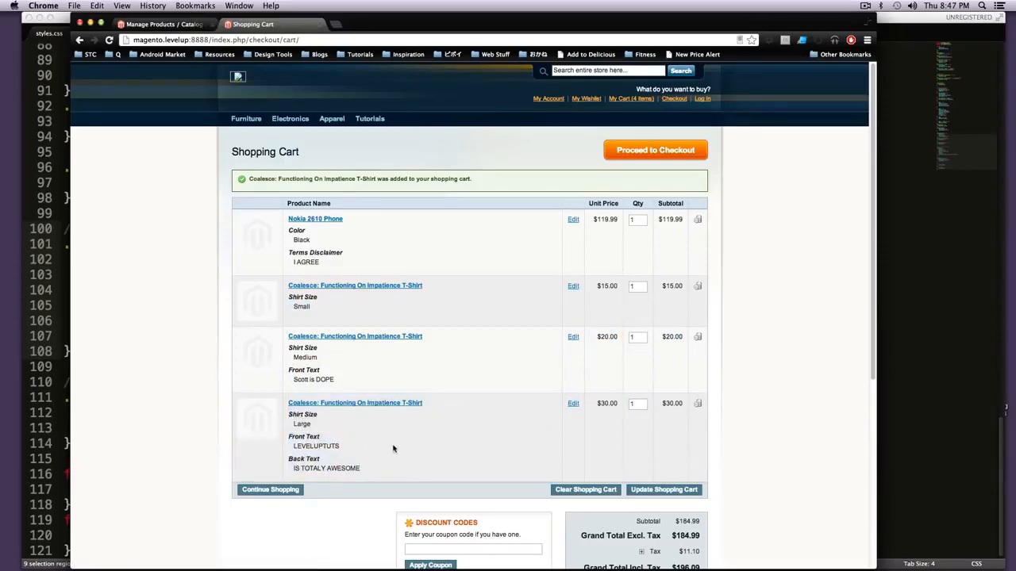
Step: Return to the Magento admin and open the custom options of the configurable T-shirt with SKU coal_1
{"action": "left_click", "coordinate": [202, 24]}
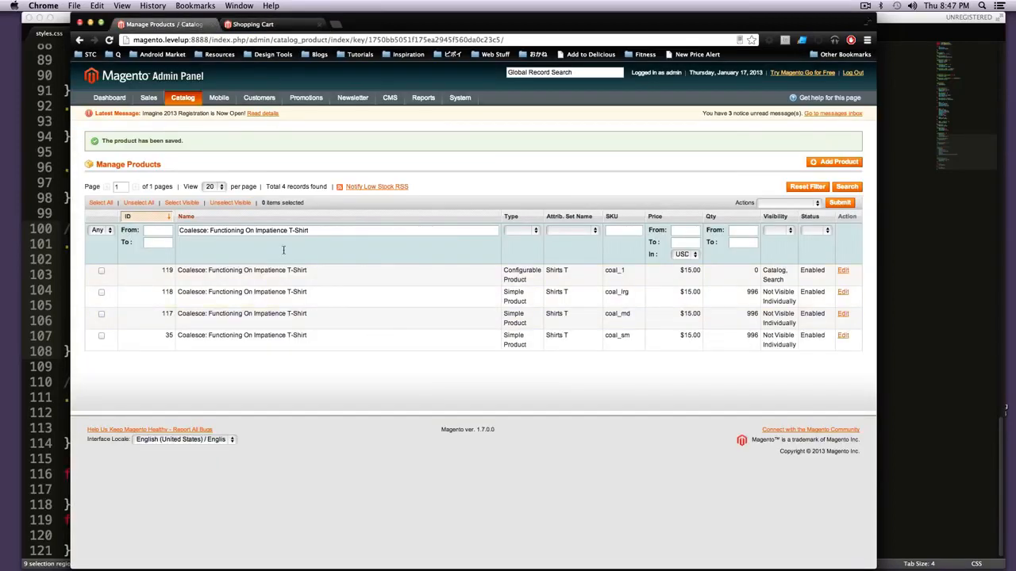
{"action": "left_click", "coordinate": [314, 281]}
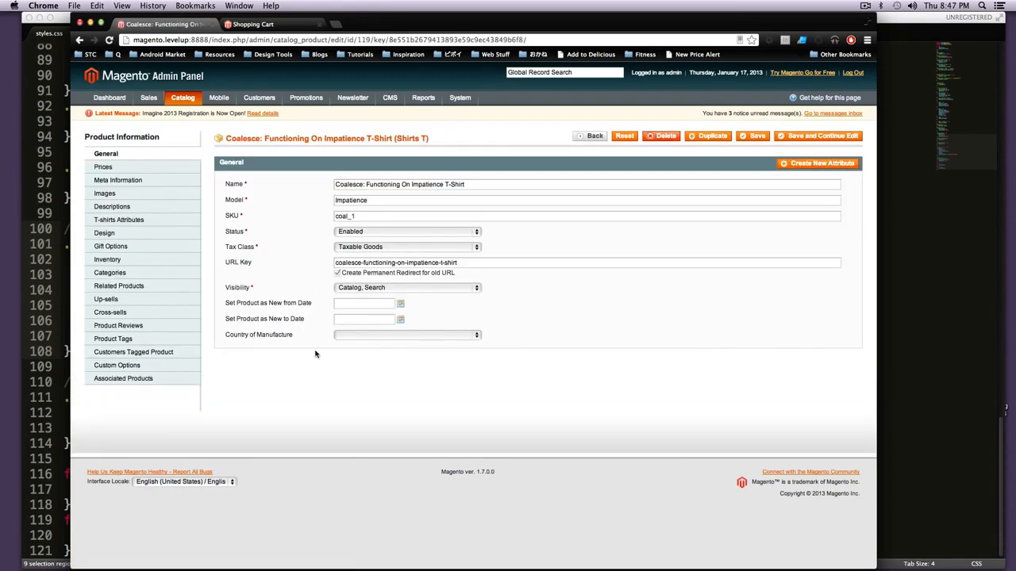
{"action": "left_click", "coordinate": [163, 377]}
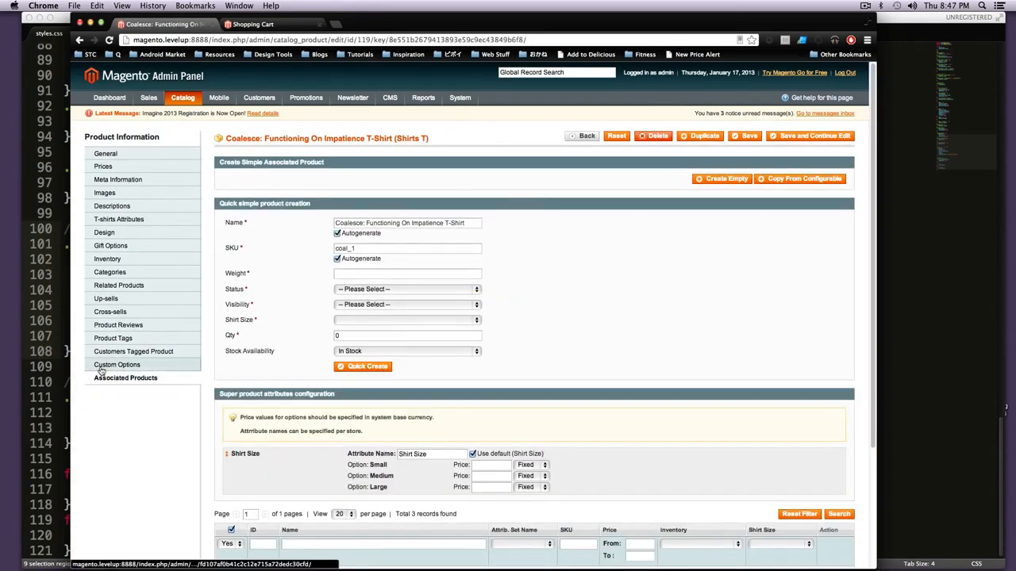
{"action": "left_click", "coordinate": [101, 367]}
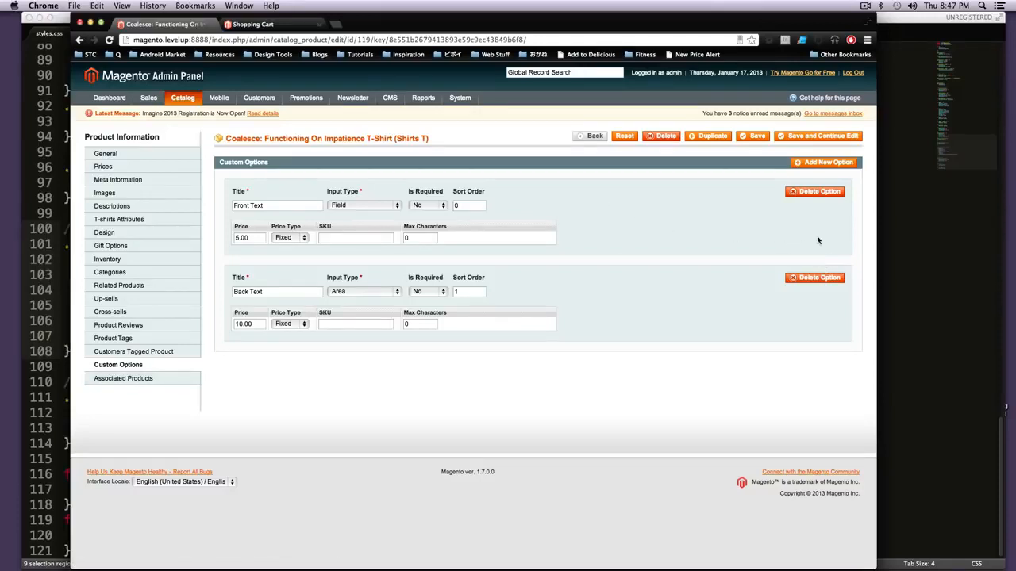
Step: Add a required custom option titled "Pick Up" with input type Date and sort order 2
{"action": "left_click", "coordinate": [812, 166]}
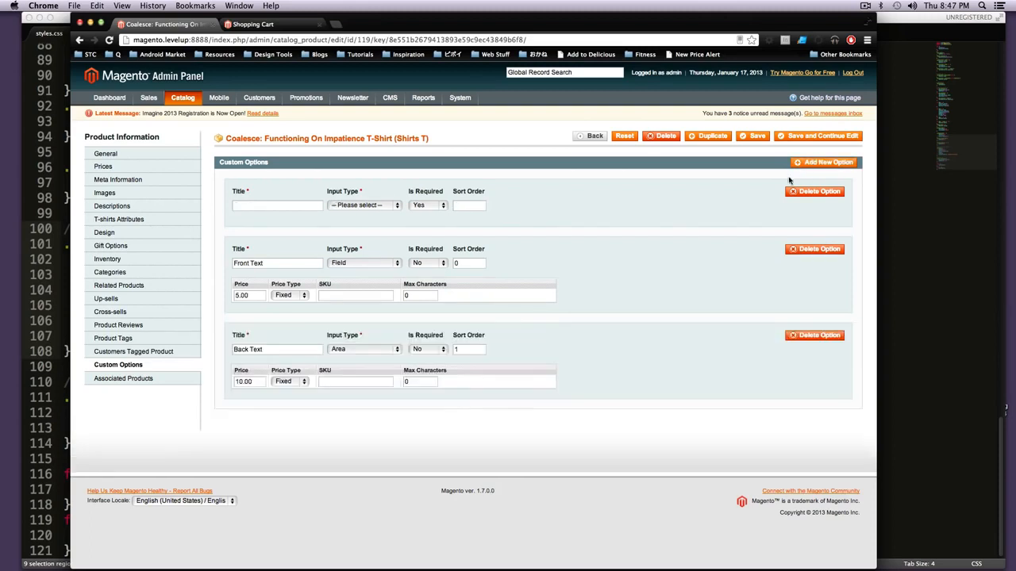
{"action": "left_click", "coordinate": [351, 210]}
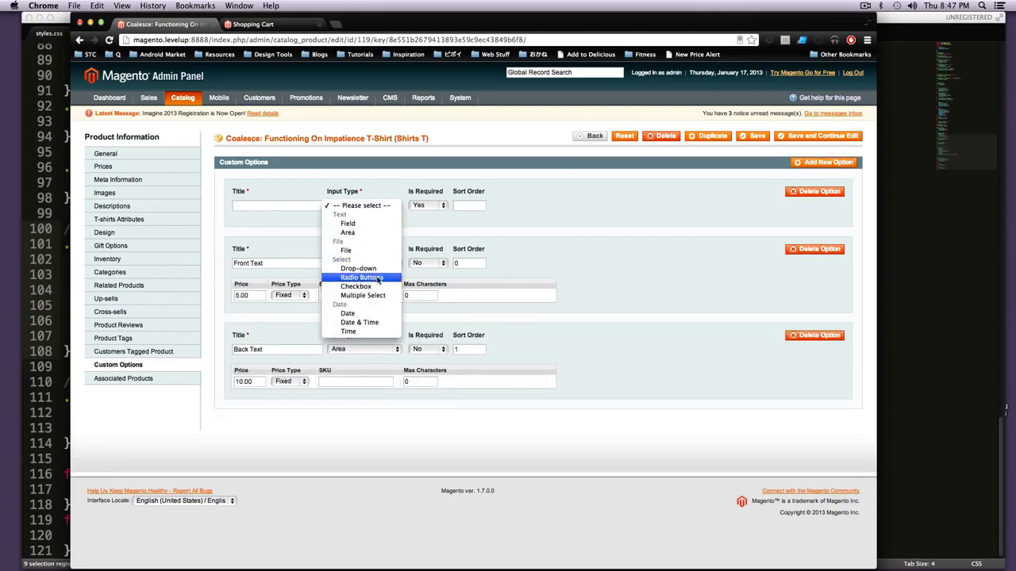
{"action": "left_click", "coordinate": [369, 314]}
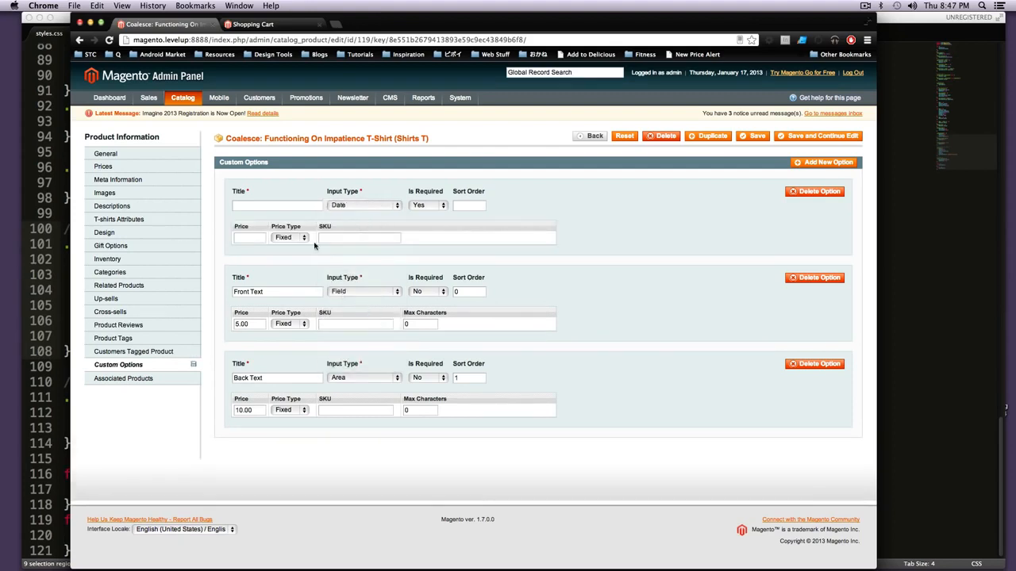
{"action": "left_click", "coordinate": [284, 238]}
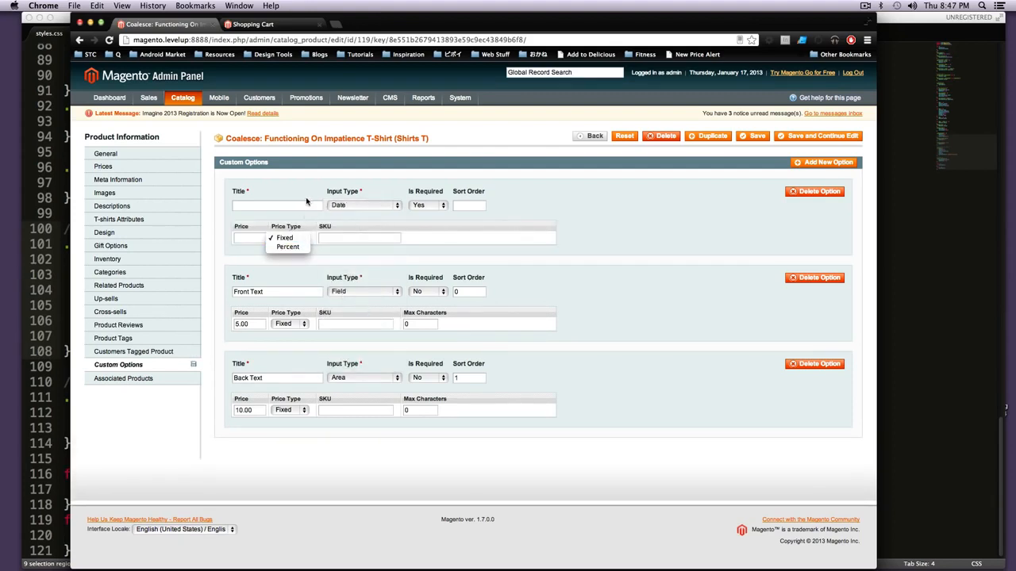
{"action": "left_click", "coordinate": [301, 206]}
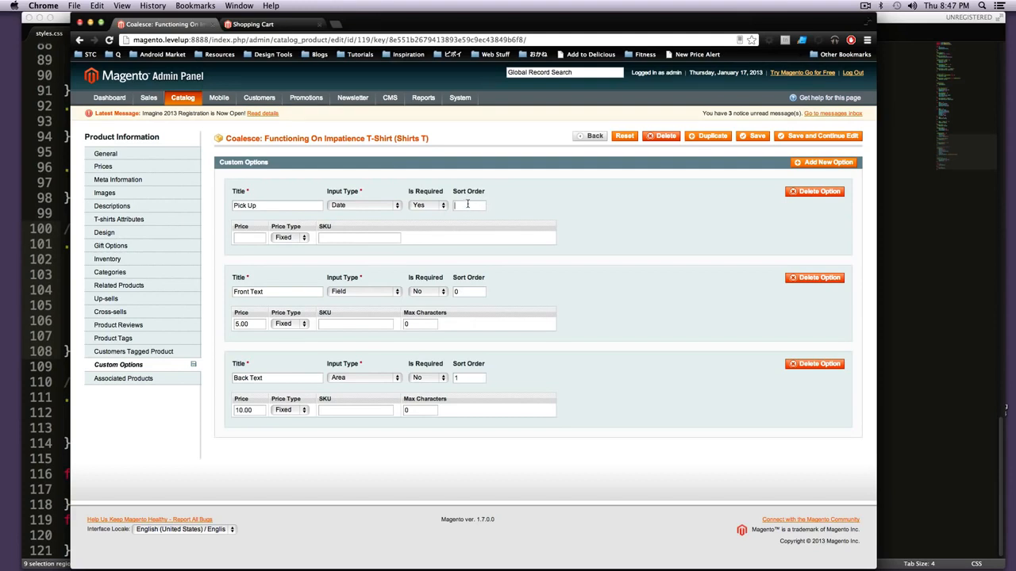
Step: Retitle the date option "Rush Pick Up Date", give it a fixed price of 5, and save the product
{"action": "left_click", "coordinate": [290, 238]}
{"action": "left_click", "coordinate": [290, 241]}
{"action": "triple_click", "coordinate": [243, 206]}
{"action": "left_click", "coordinate": [255, 206]}
{"action": "double_click", "coordinate": [270, 208]}
{"action": "left_click", "coordinate": [310, 205]}
{"action": "triple_click", "coordinate": [281, 202]}
{"action": "left_click", "coordinate": [278, 205]}
{"action": "type", "text": "5"}
{"action": "type", "text": "Rush"}
{"action": "left_click", "coordinate": [755, 137]}
Step: Reload the storefront cart and open the T-shirt's product page from its Small entry
{"action": "left_click", "coordinate": [268, 24]}
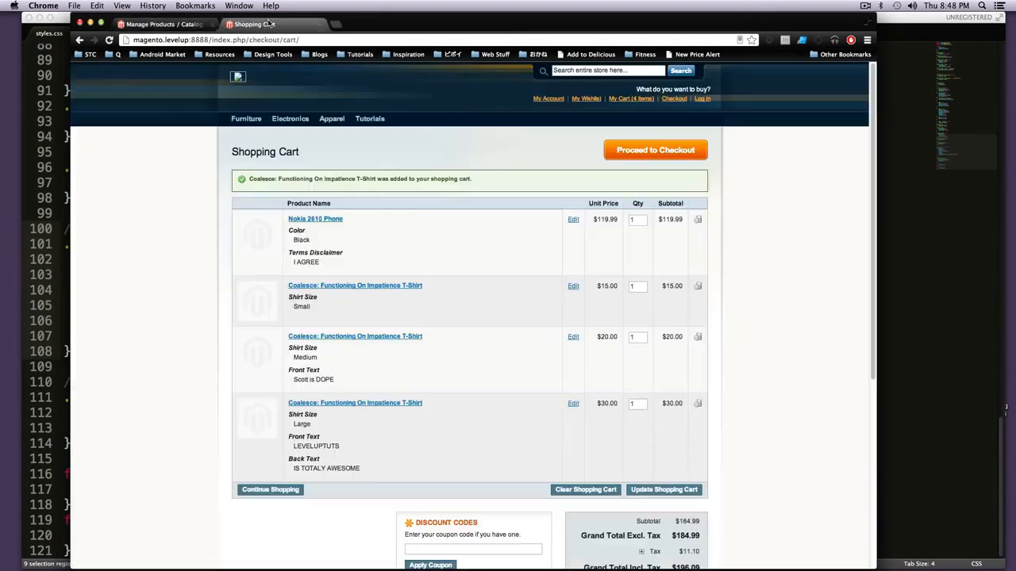
{"action": "right_click", "coordinate": [268, 24]}
{"action": "key", "text": "Escape"}
{"action": "left_click", "coordinate": [109, 40]}
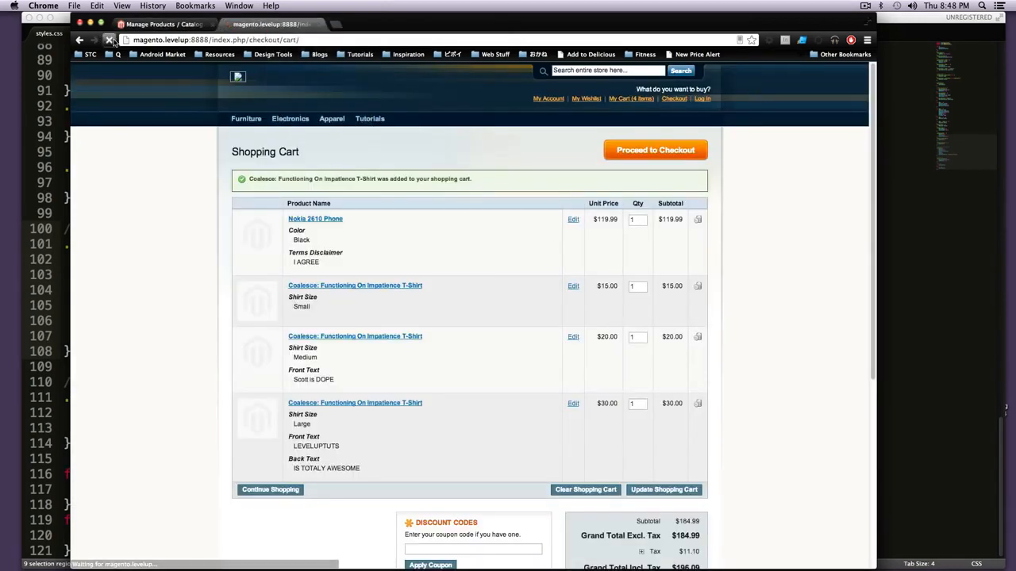
{"action": "left_click", "coordinate": [343, 281]}
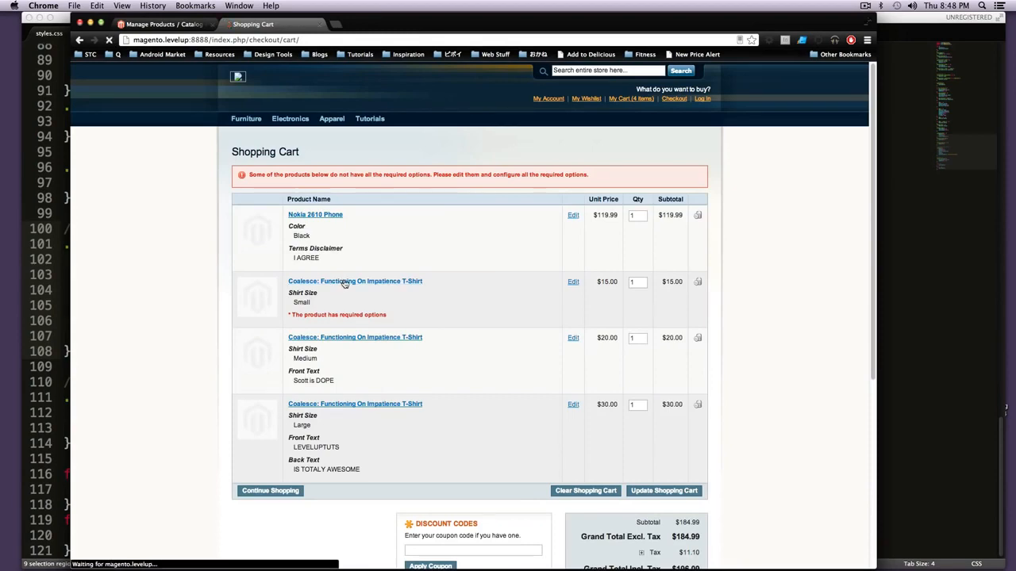
Step: Reopen the configurable T-shirt in the admin, make the Rush Pick Up Date option not required, and save the product
{"action": "left_click", "coordinate": [170, 26]}
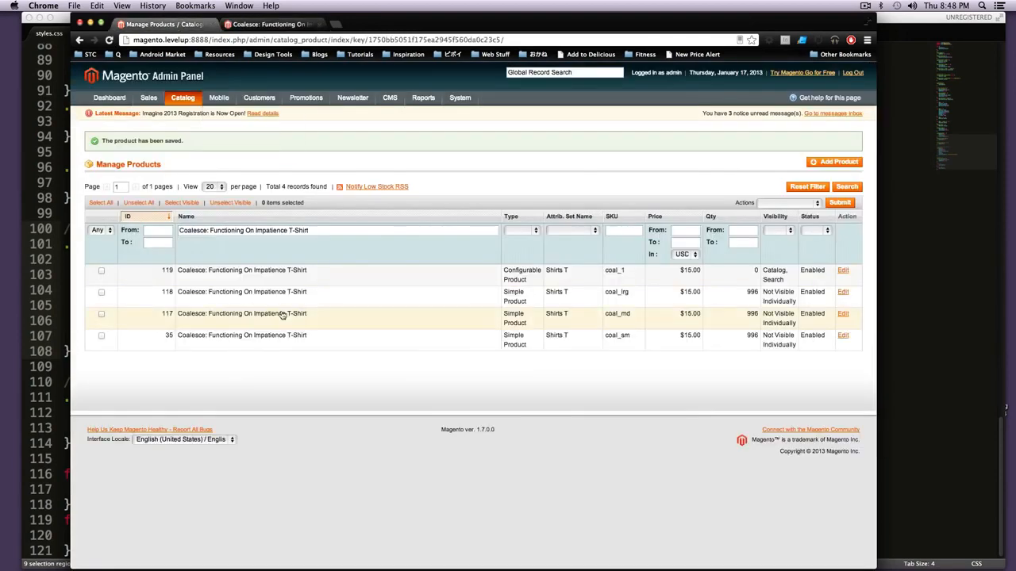
{"action": "left_click", "coordinate": [237, 273]}
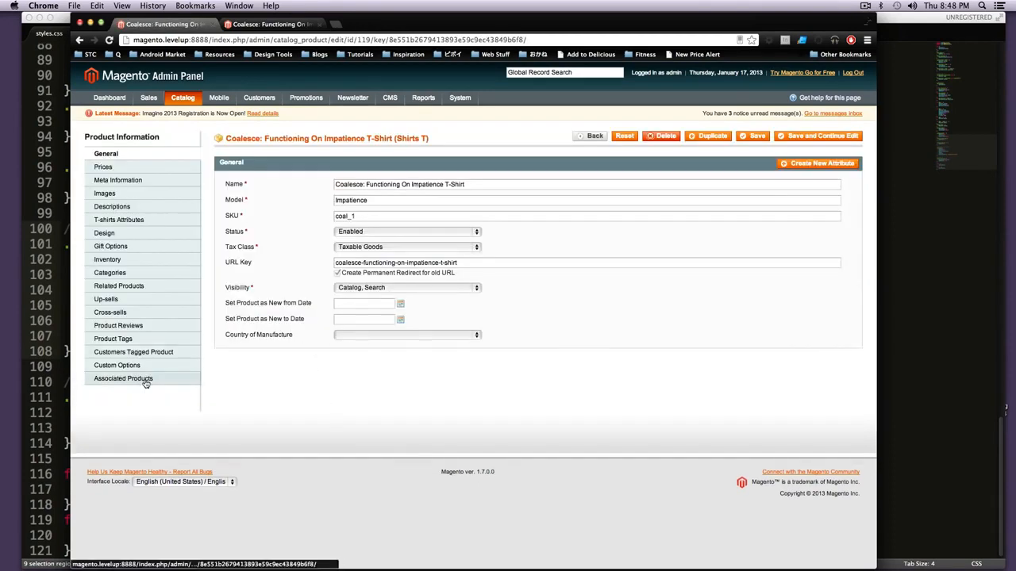
{"action": "left_click", "coordinate": [142, 366]}
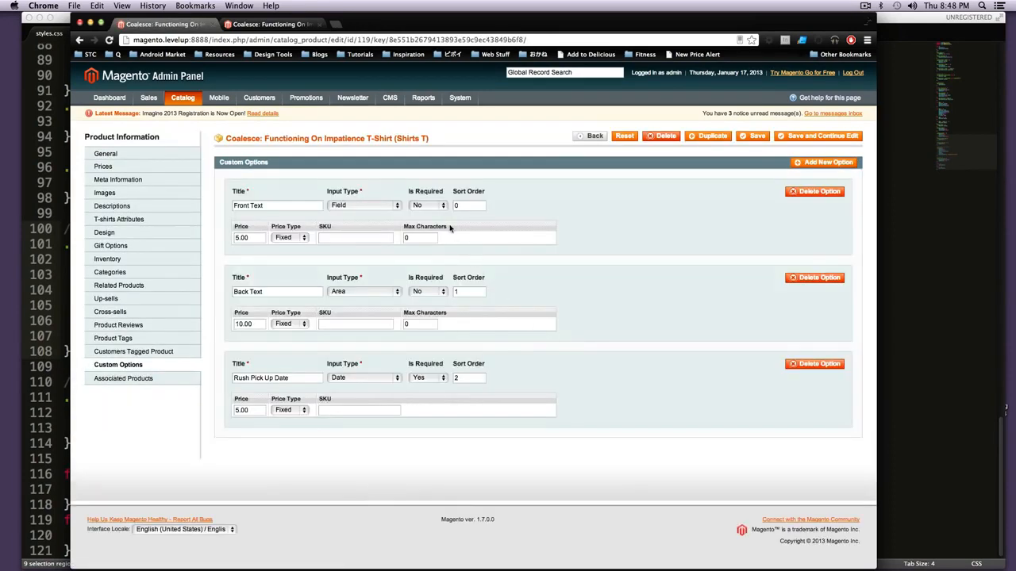
{"action": "left_click", "coordinate": [434, 381]}
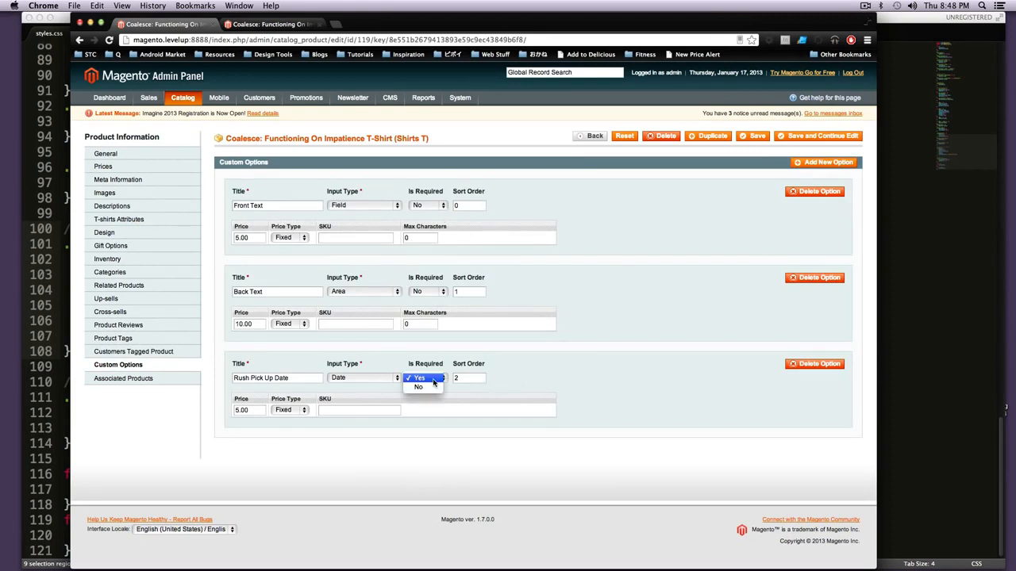
{"action": "left_click", "coordinate": [434, 386]}
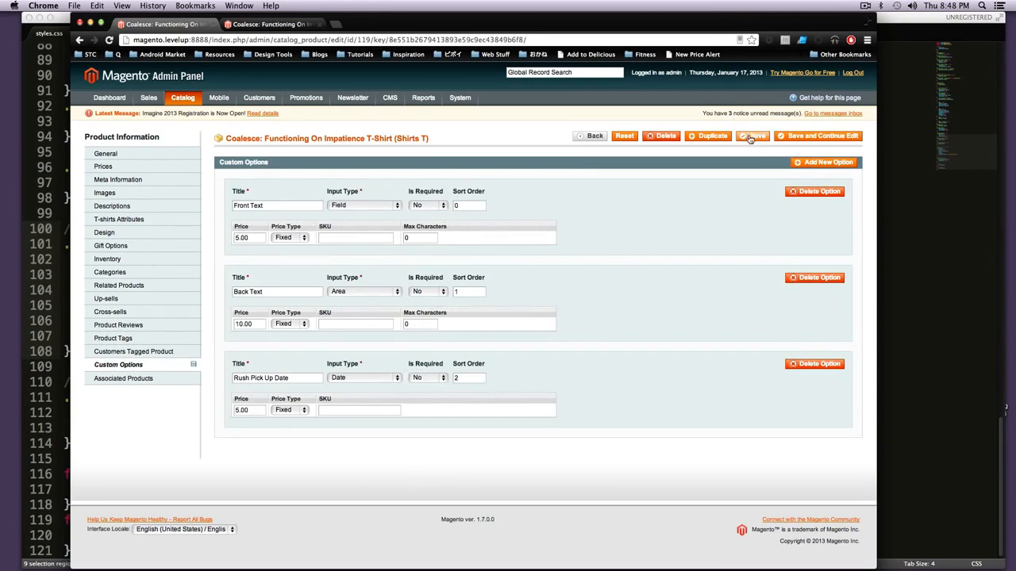
{"action": "left_click", "coordinate": [750, 139]}
Step: Reload the shirt's storefront page and check the Rush Pick Up Date field and its surcharge
{"action": "left_click", "coordinate": [279, 23]}
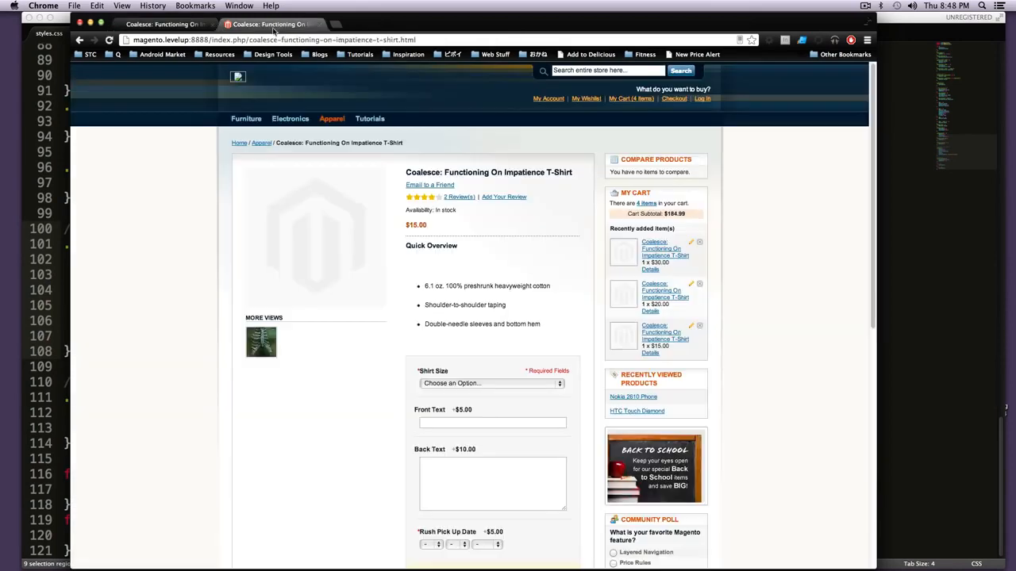
{"action": "left_click", "coordinate": [110, 40]}
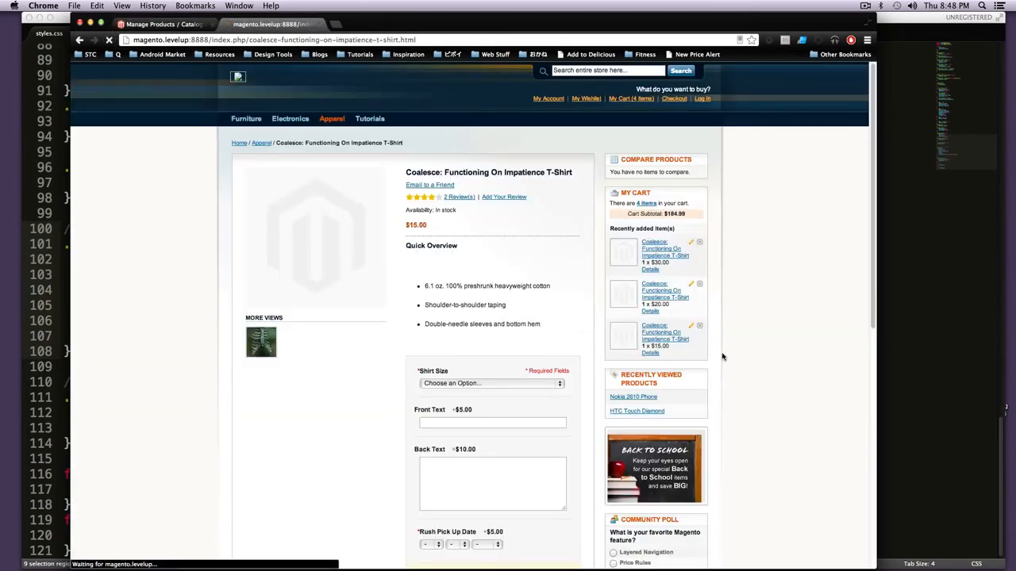
{"action": "scroll", "coordinate": [572, 357], "scroll_direction": "down", "scroll_amount": 5}
{"action": "scroll", "coordinate": [513, 347], "scroll_direction": "down", "scroll_amount": 2}
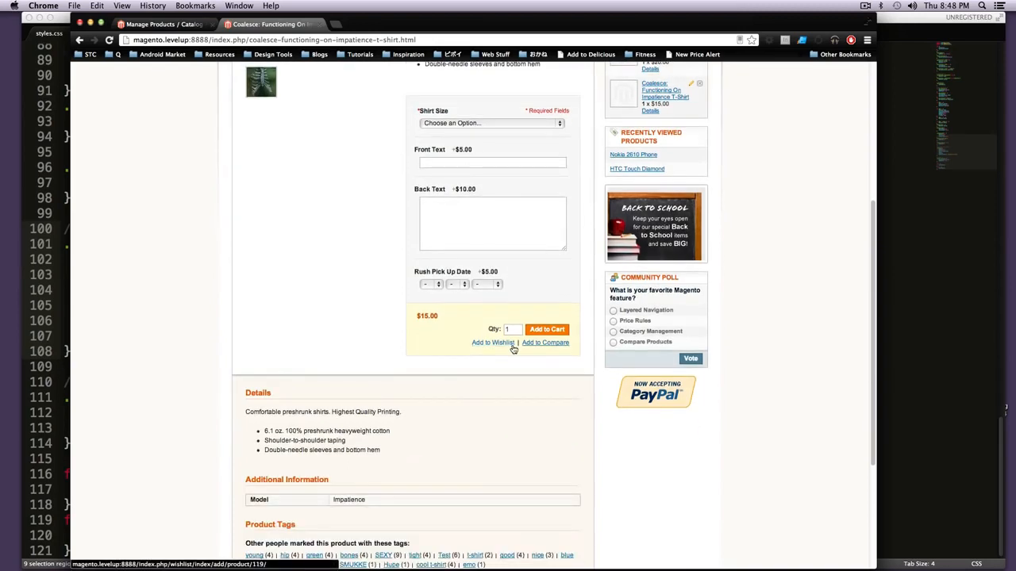
{"action": "scroll", "coordinate": [476, 333], "scroll_direction": "up", "scroll_amount": 4}
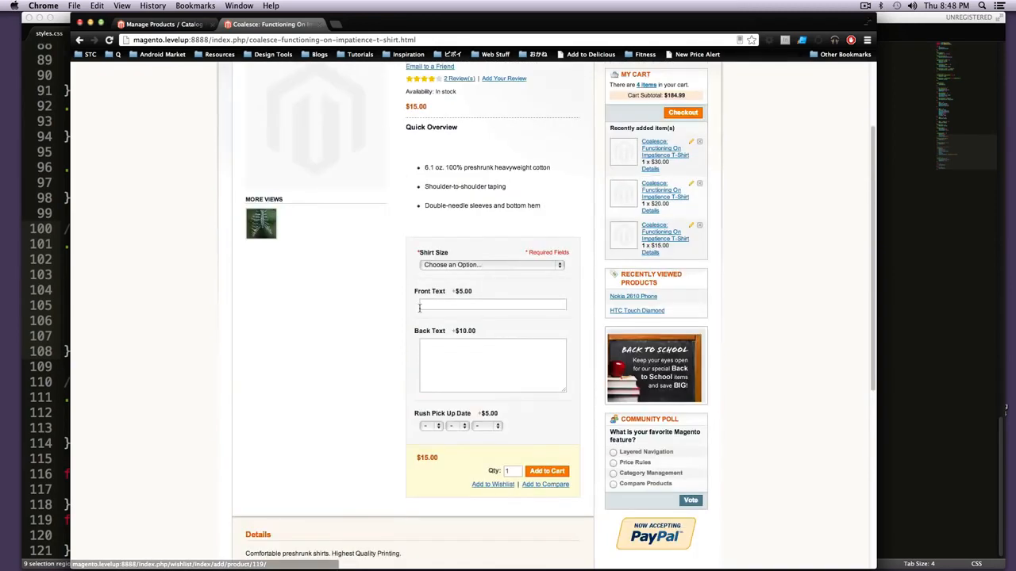
Step: Set the shirt's Rush Pick Up Date to month 01, day 20, year 2013 and check its surcharge
{"action": "left_click_drag", "start_coordinate": [453, 187], "coordinate": [447, 158]}
{"action": "left_click", "coordinate": [469, 203]}
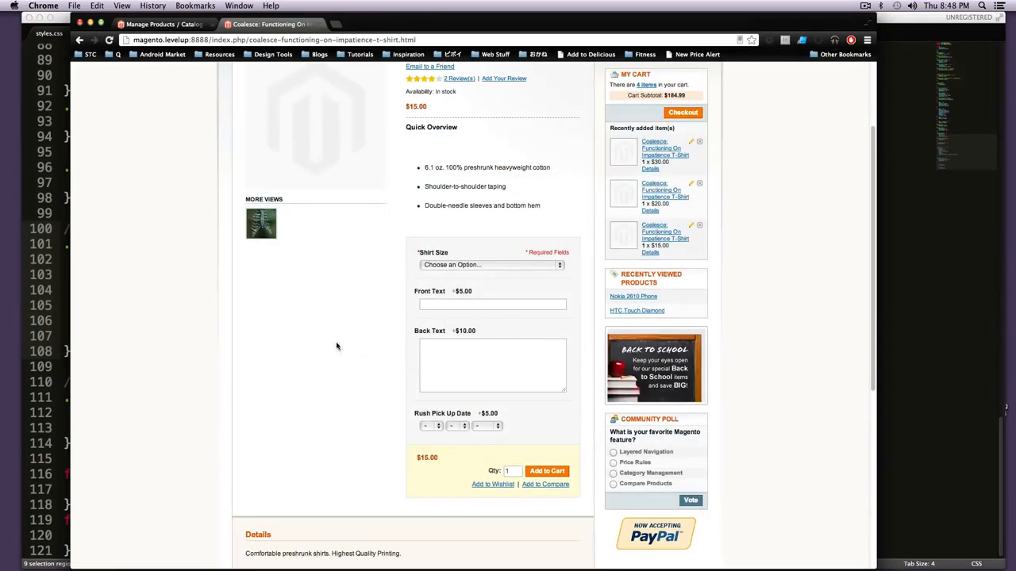
{"action": "left_click", "coordinate": [432, 426]}
{"action": "left_click", "coordinate": [434, 436]}
{"action": "left_click", "coordinate": [454, 426]}
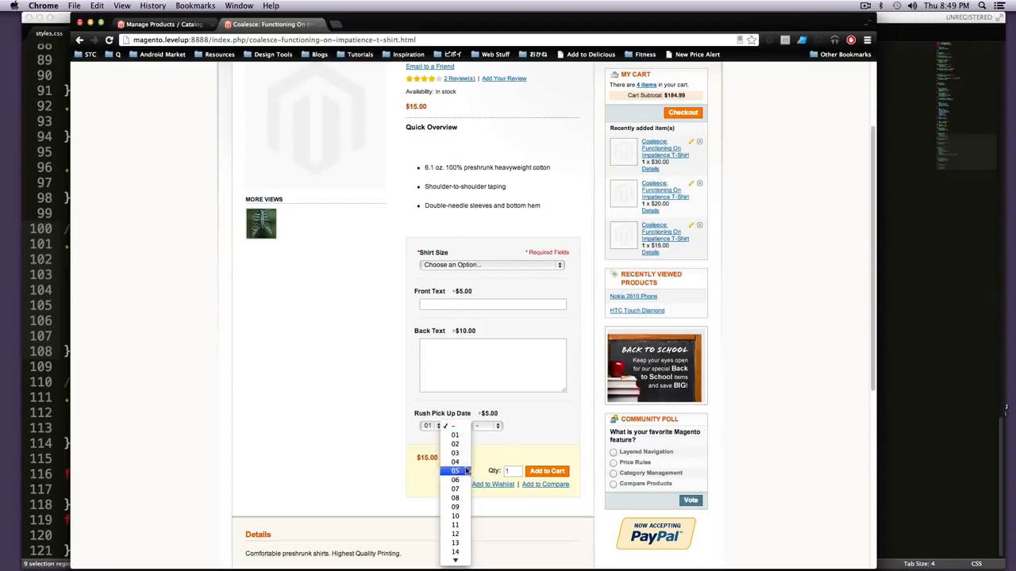
{"action": "scroll", "coordinate": [470, 524], "scroll_direction": "down", "scroll_amount": 5}
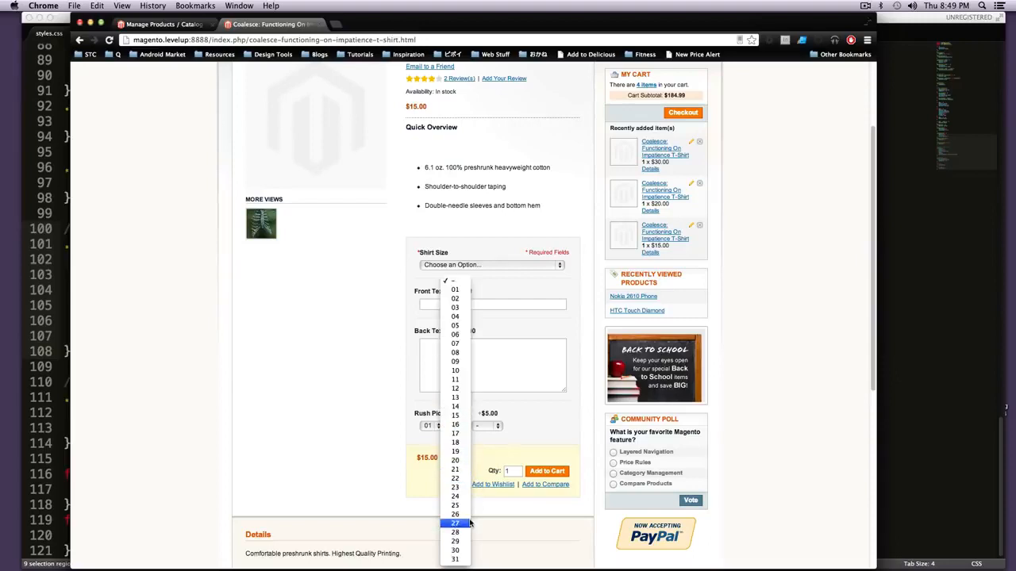
{"action": "left_click", "coordinate": [464, 461]}
{"action": "left_click", "coordinate": [487, 429]}
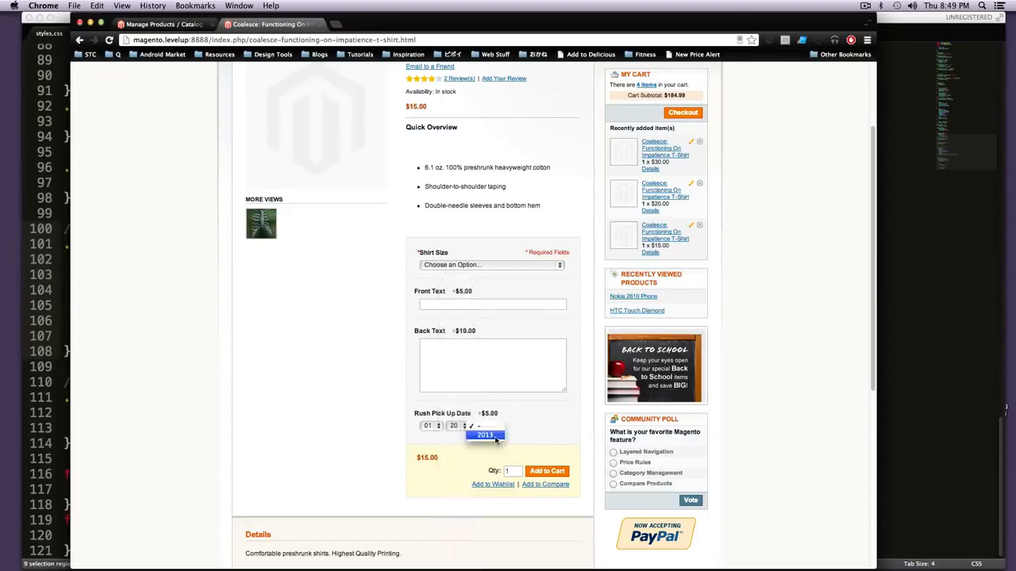
{"action": "left_click", "coordinate": [524, 448]}
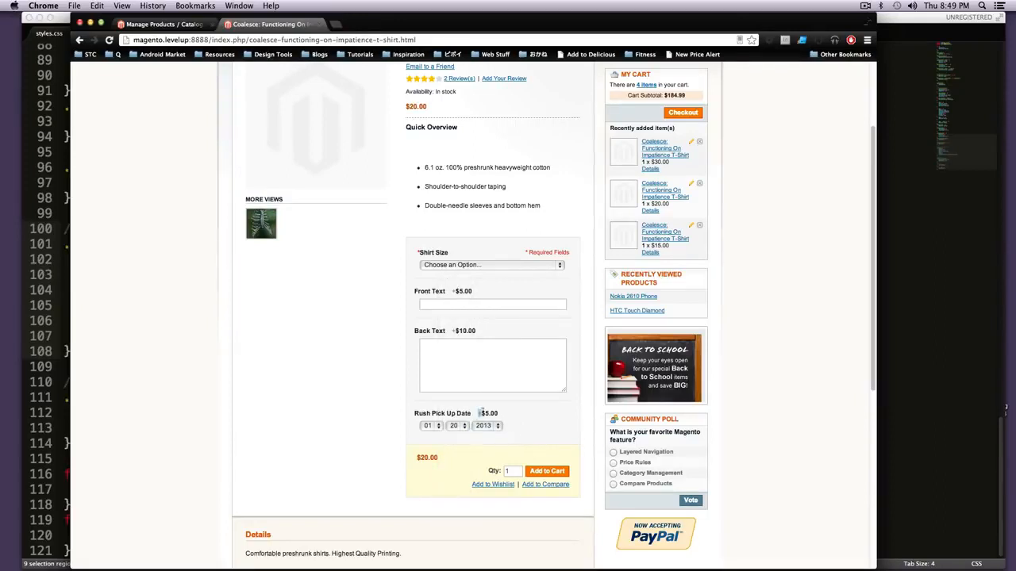
{"action": "left_click_drag", "start_coordinate": [478, 414], "coordinate": [504, 413]}
Step: Choose the Medium shirt size and add the T-shirt with its rush pick-up date to the cart
{"action": "left_click", "coordinate": [453, 265]}
{"action": "left_click", "coordinate": [467, 283]}
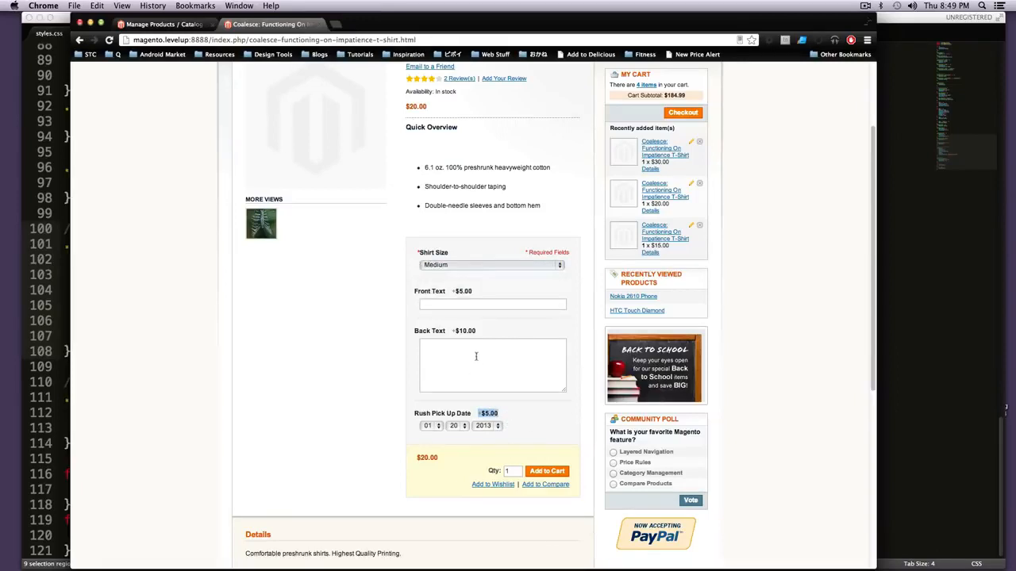
{"action": "left_click", "coordinate": [546, 475]}
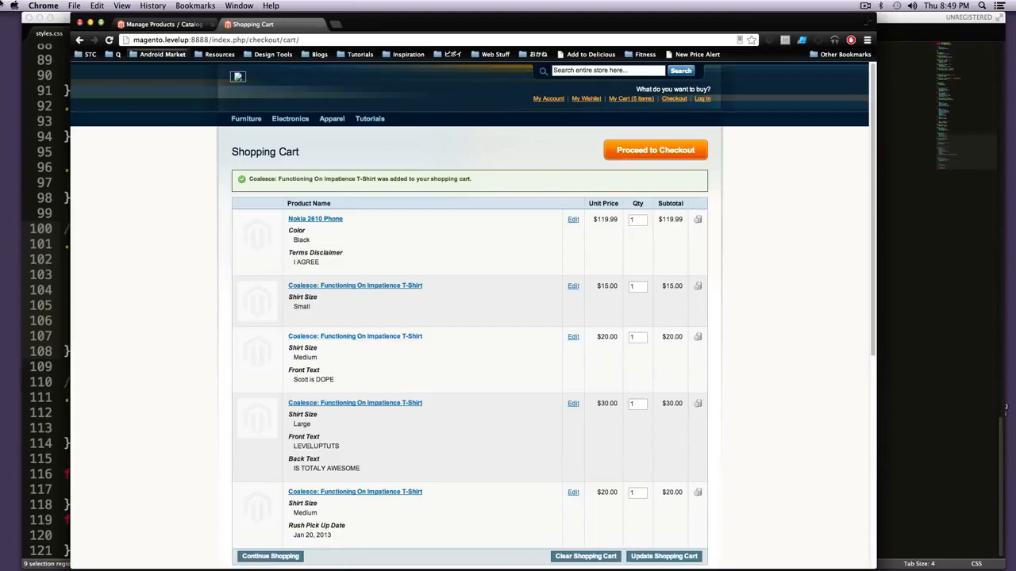
Step: Reopen the configurable T-shirt (coal_1) in the admin and display its custom options
{"action": "left_click", "coordinate": [137, 26]}
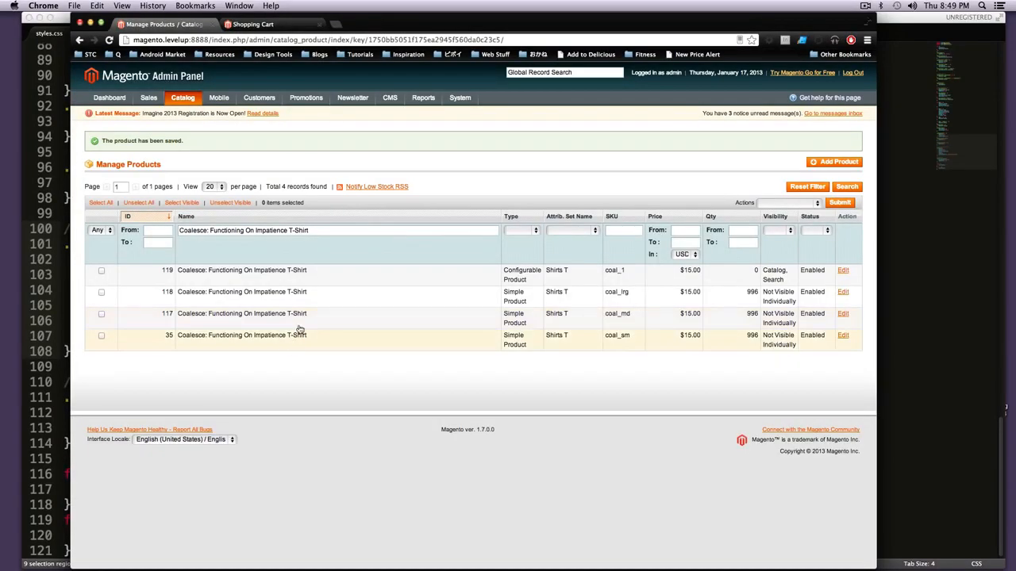
{"action": "left_click", "coordinate": [334, 280]}
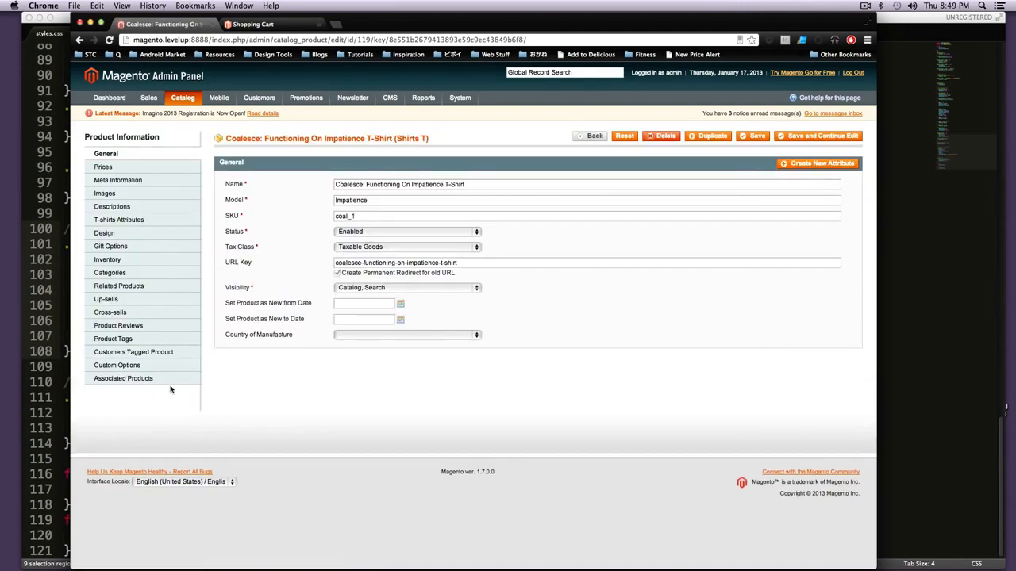
{"action": "left_click", "coordinate": [174, 366]}
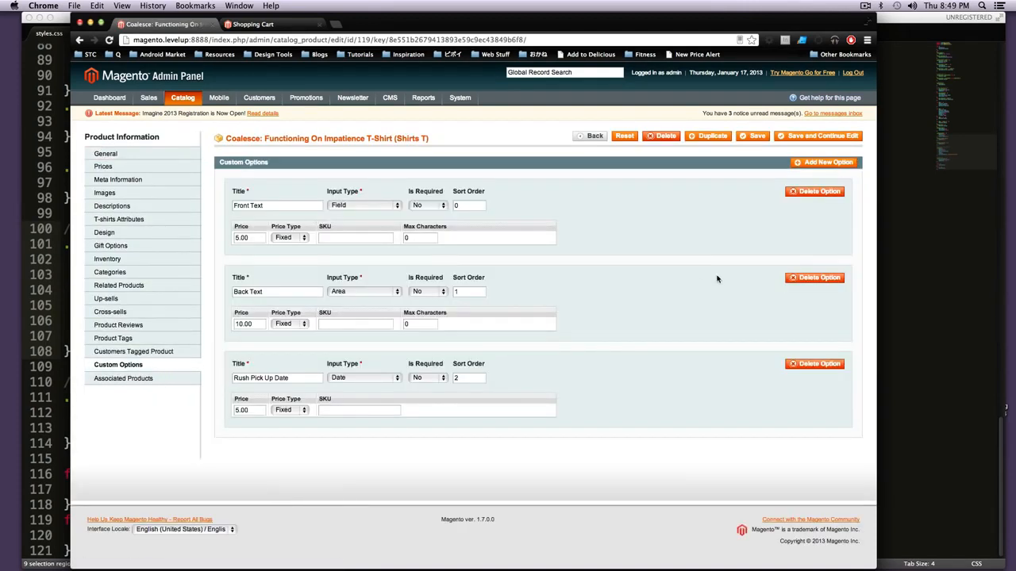